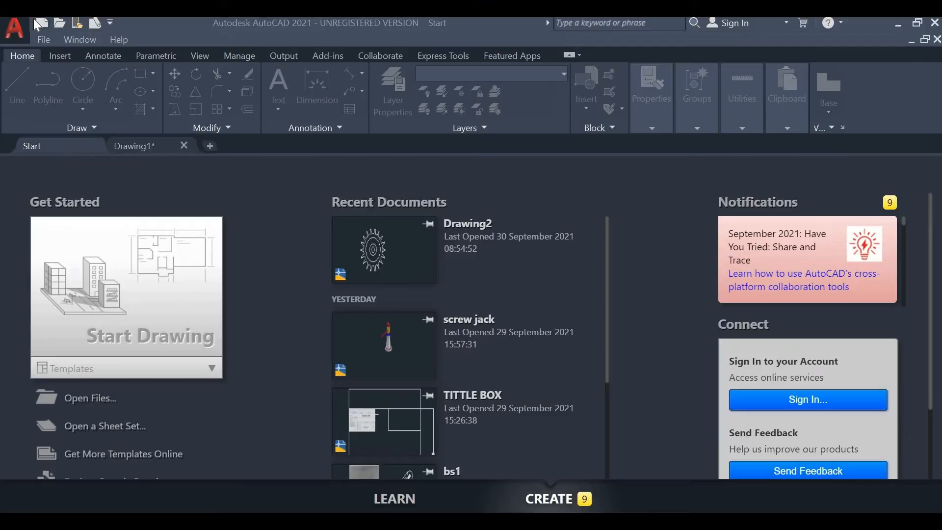
{"action": "left_click", "coordinate": [13, 33]}
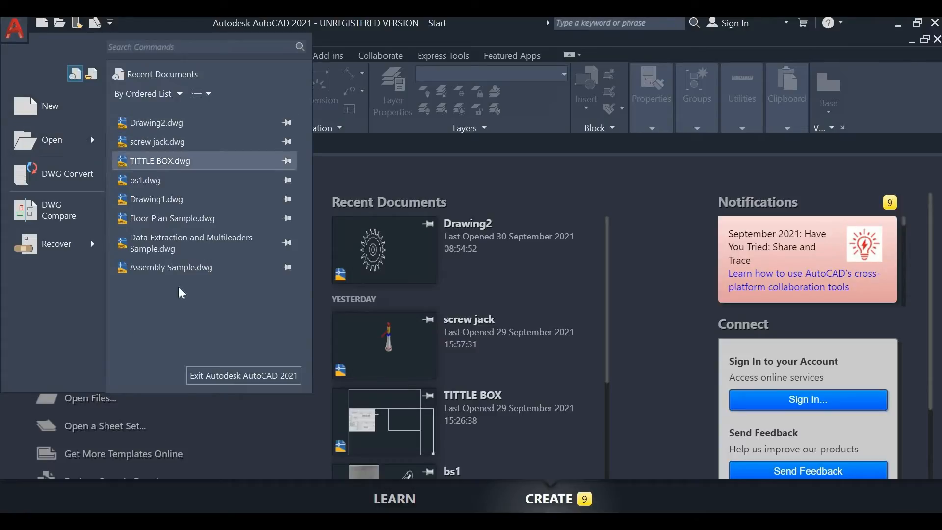
{"action": "left_click", "coordinate": [221, 436]}
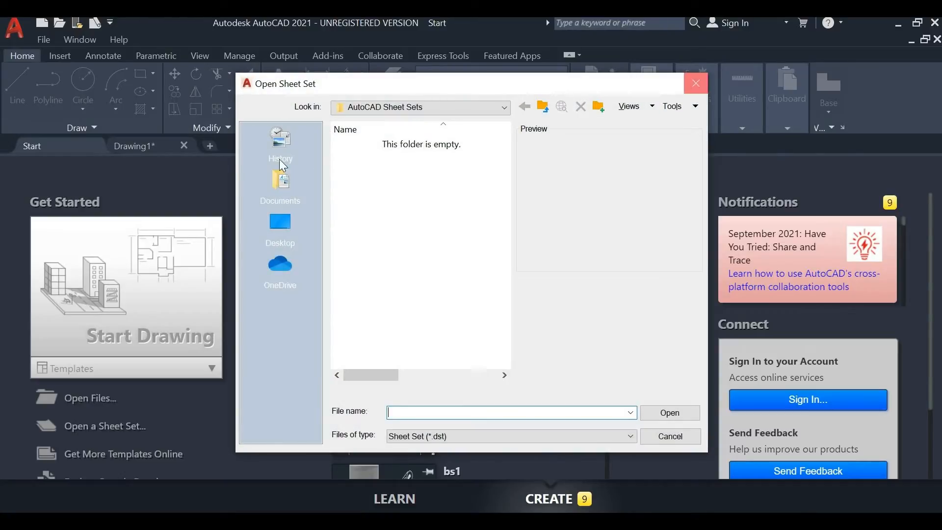
{"action": "key", "text": "Escape"}
Step: Switch to Drawing1 and examine the tooth detail, gear front view and section view in the reference image
{"action": "left_click", "coordinate": [140, 143]}
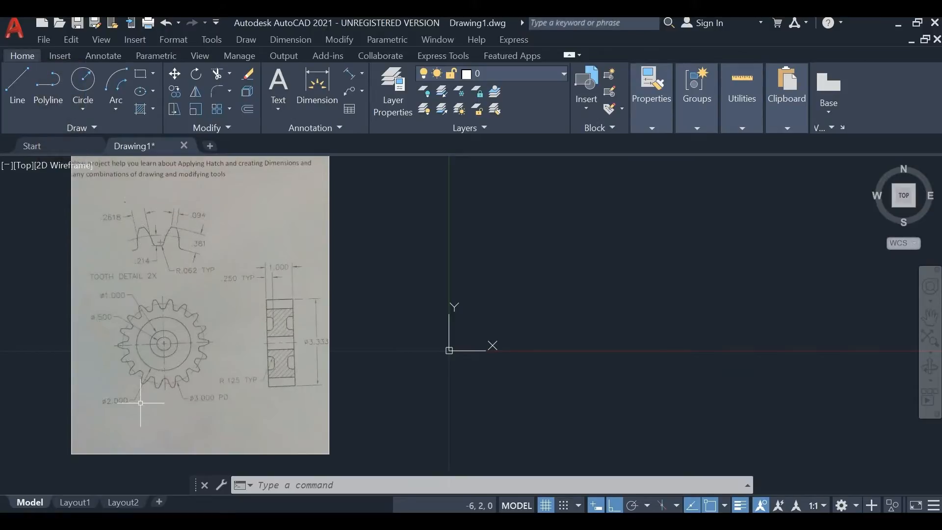
{"action": "scroll", "coordinate": [156, 331], "scroll_direction": "up", "scroll_amount": 2}
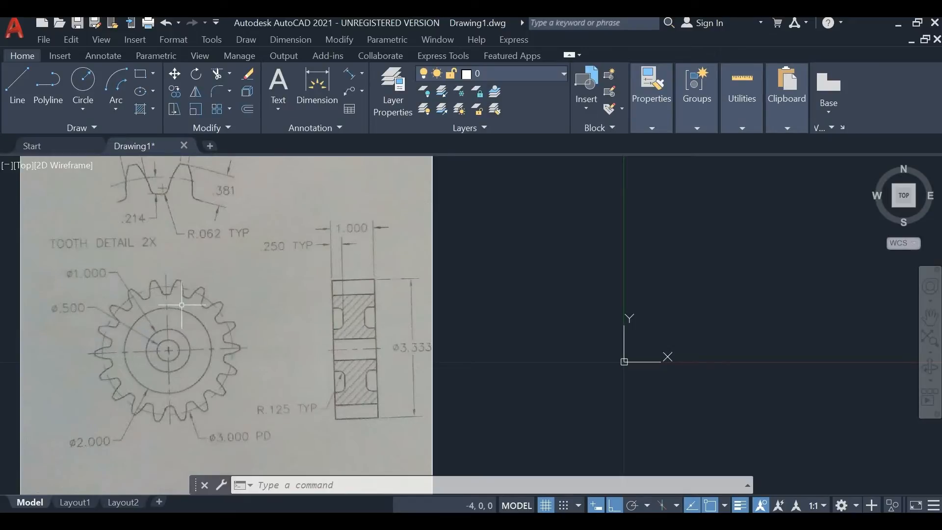
{"action": "scroll", "coordinate": [170, 252], "scroll_direction": "up", "scroll_amount": 2}
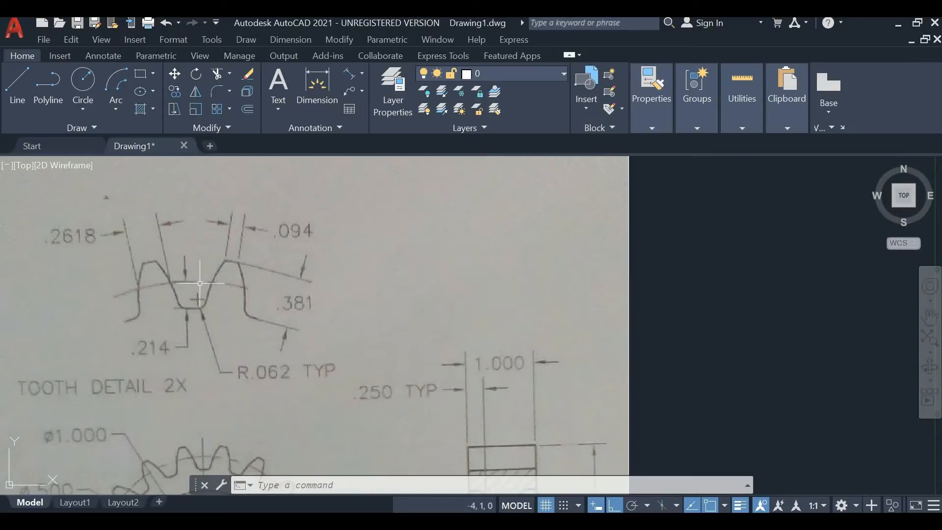
{"action": "scroll", "coordinate": [201, 283], "scroll_direction": "down", "scroll_amount": 2}
{"action": "middle_click_drag", "start_coordinate": [418, 369], "coordinate": [386, 280]}
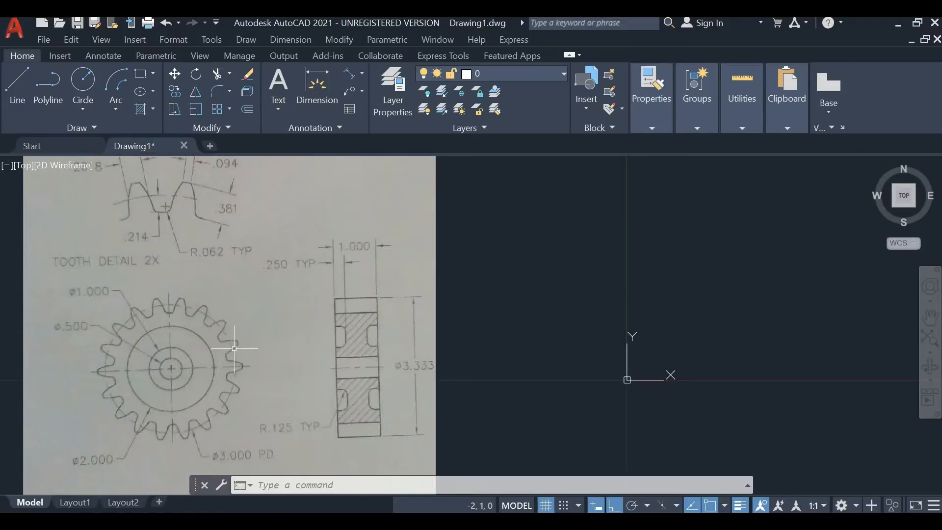
{"action": "scroll", "coordinate": [234, 348], "scroll_direction": "down", "scroll_amount": 2}
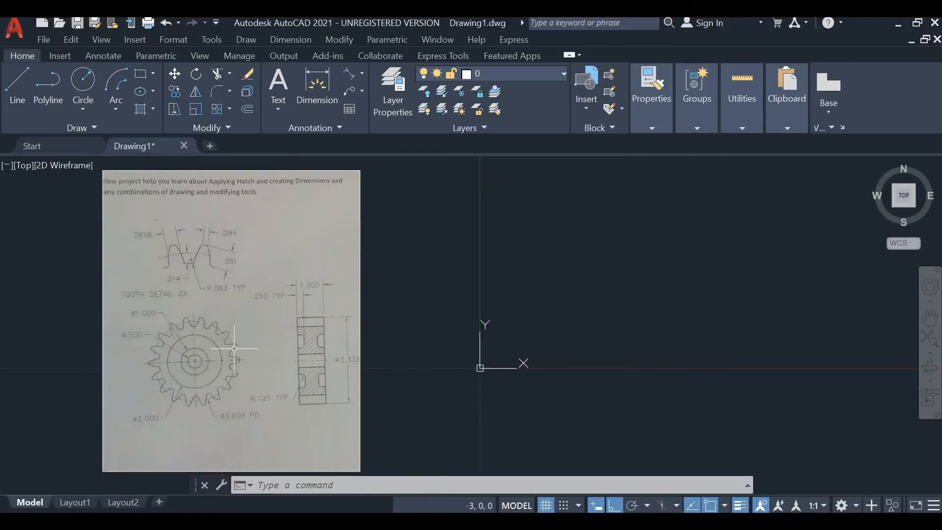
Step: Configure the drawing units with a length precision of 0.0 and inches as the insertion scale
{"action": "type", "text": "UN"}
{"action": "left_click", "coordinate": [300, 386]}
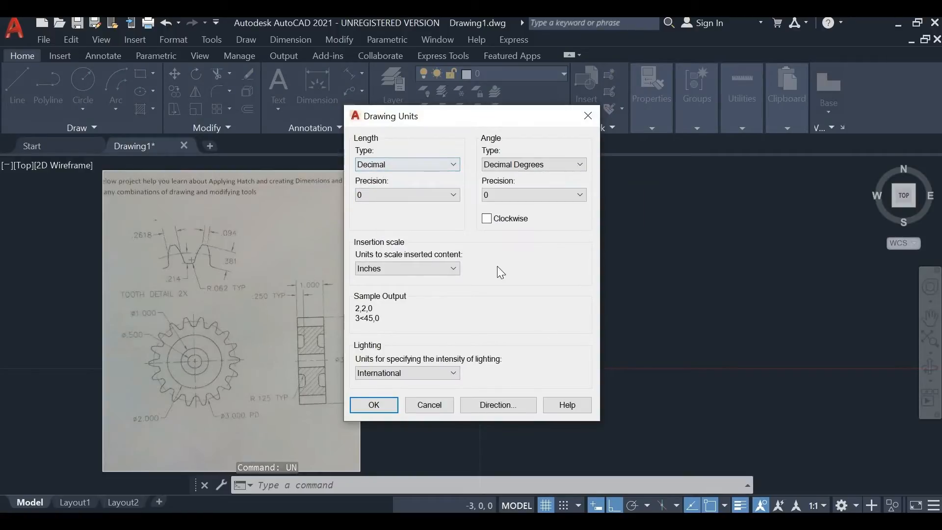
{"action": "left_click", "coordinate": [411, 195]}
{"action": "left_click", "coordinate": [405, 217]}
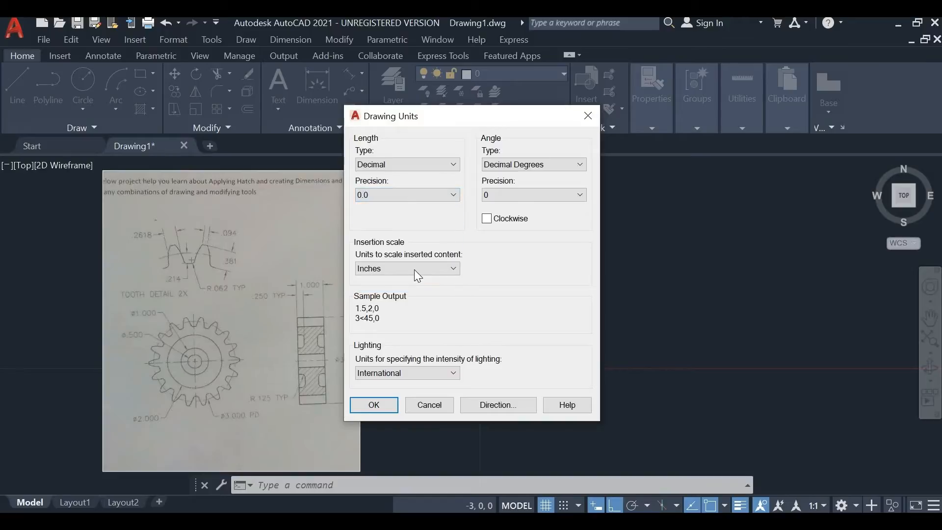
{"action": "left_click", "coordinate": [413, 270]}
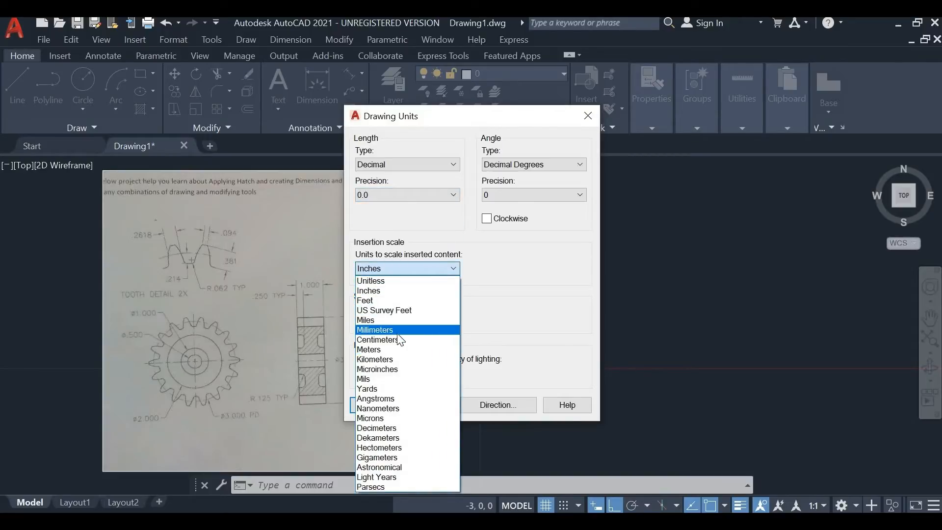
{"action": "left_click", "coordinate": [385, 291]}
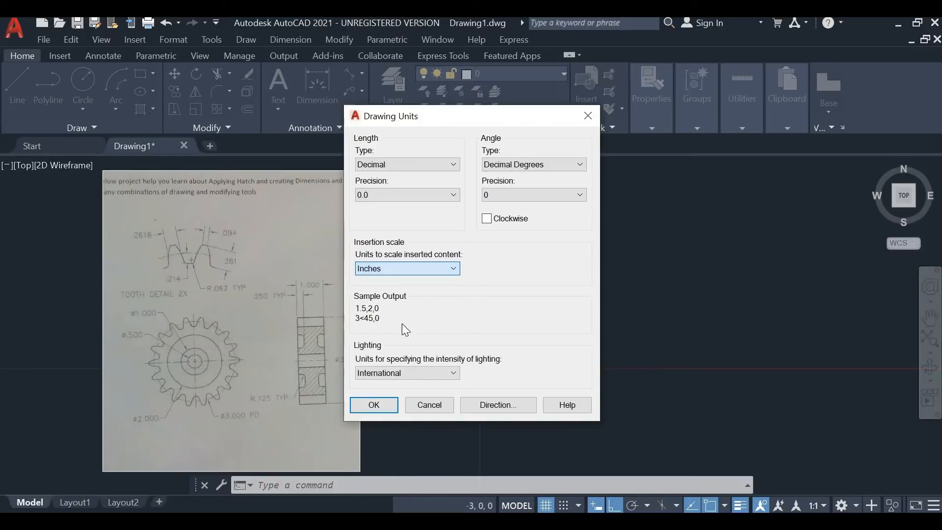
{"action": "left_click", "coordinate": [393, 406]}
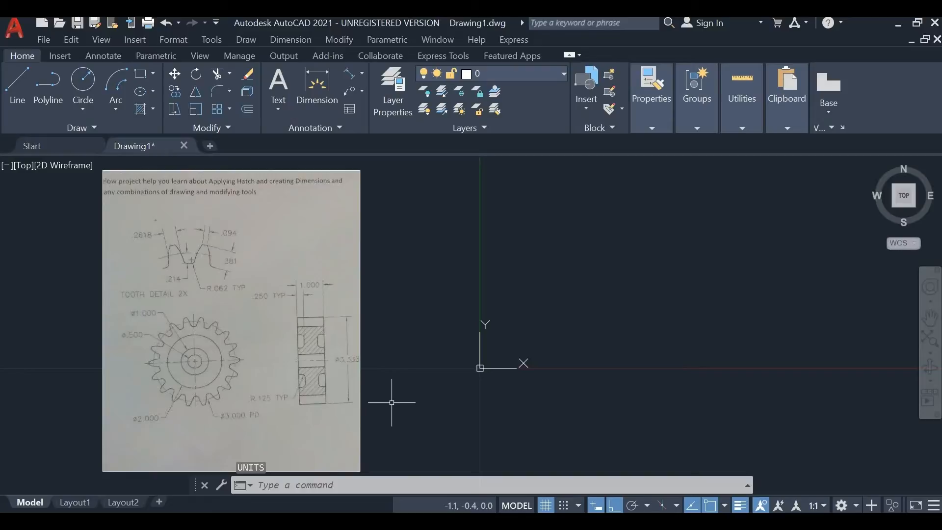
{"action": "key", "text": "Escape"}
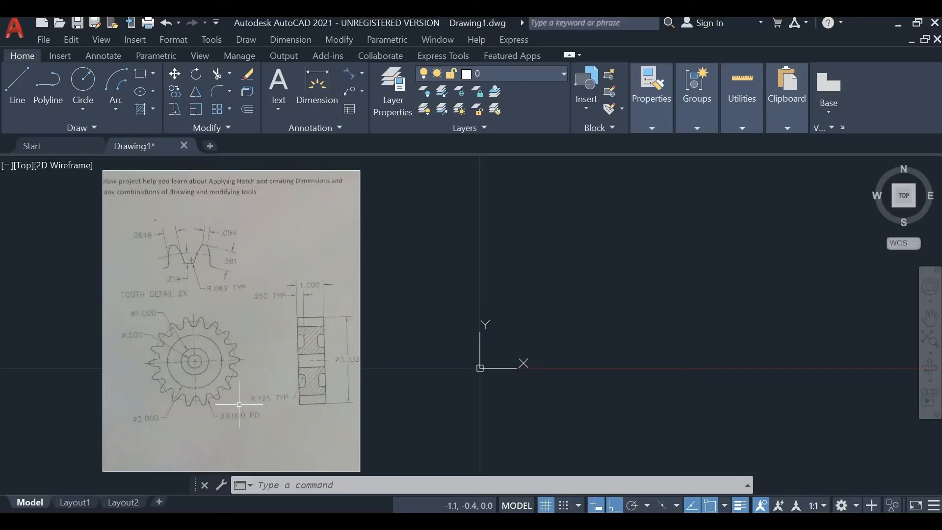
Step: Draw a circle of diameter 0.5 centred on the origin for the gear's bore
{"action": "type", "text": "CI"}
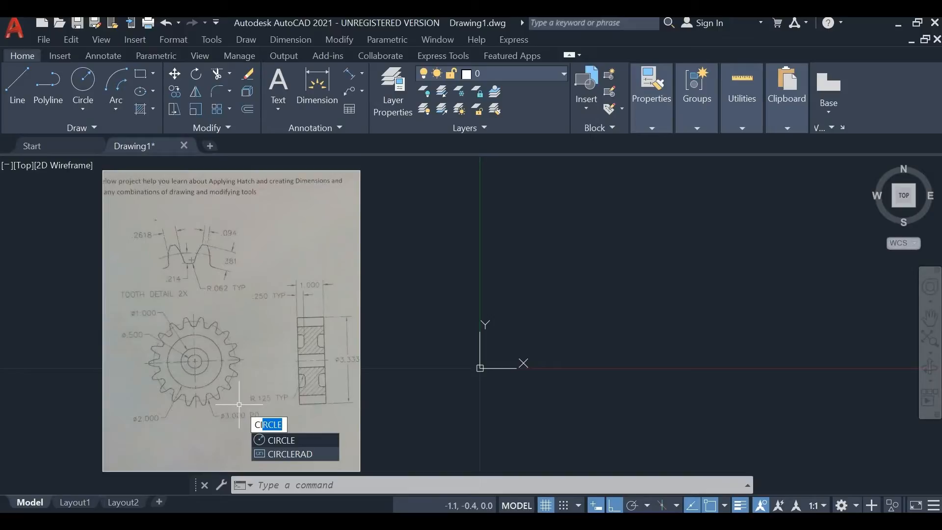
{"action": "key", "text": "Return"}
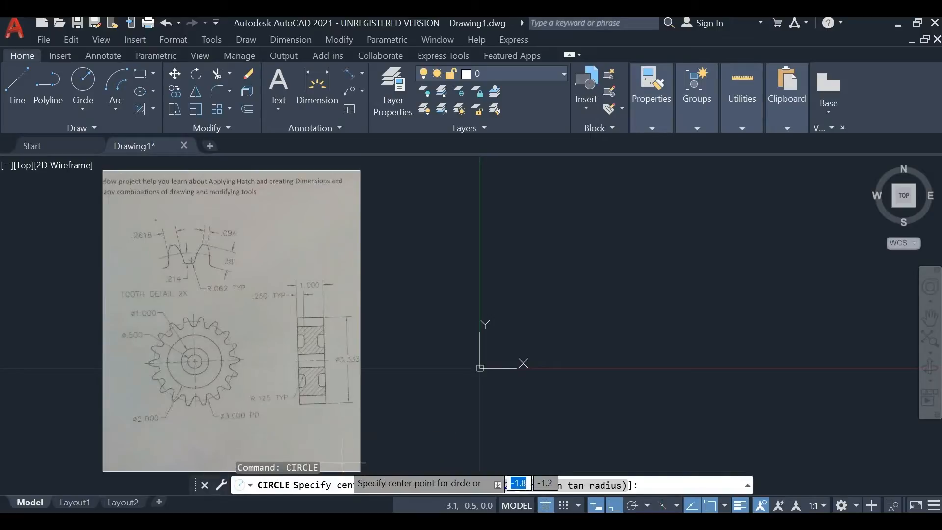
{"action": "left_click", "coordinate": [480, 368]}
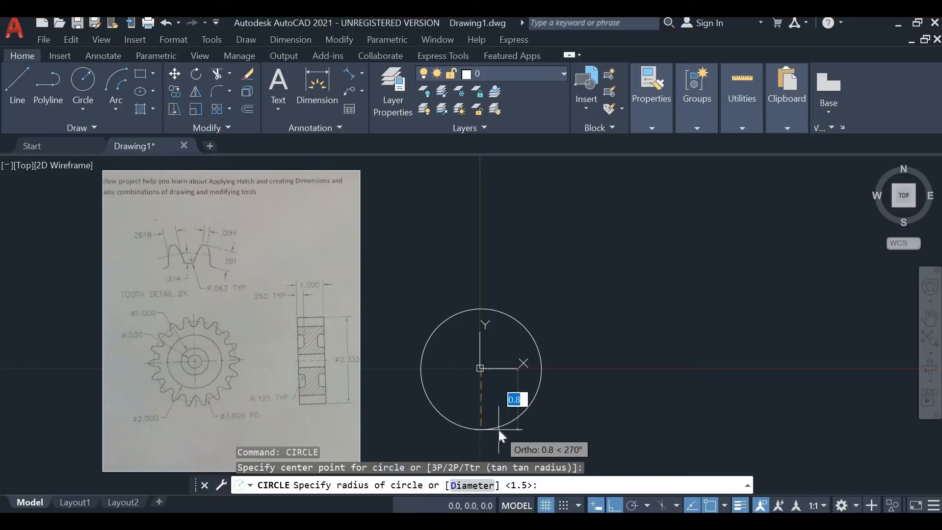
{"action": "type", "text": "d"}
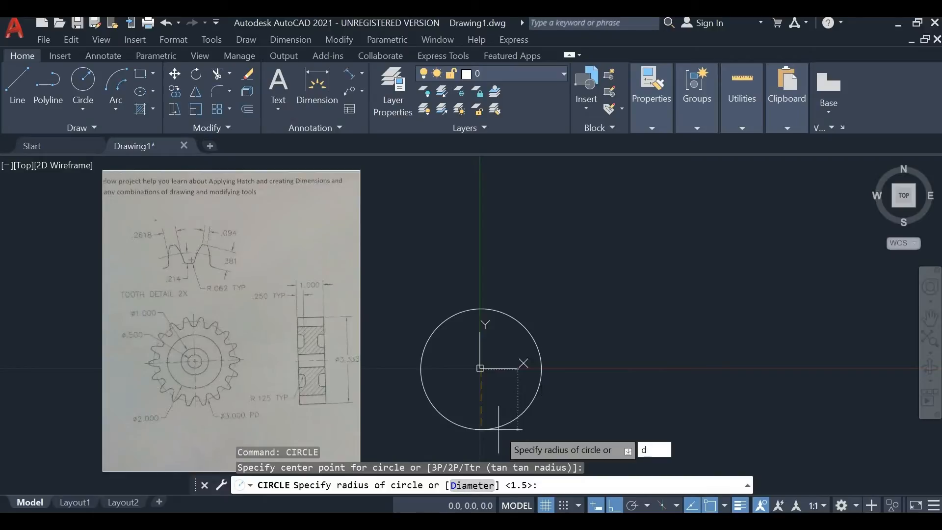
{"action": "key", "text": "Return"}
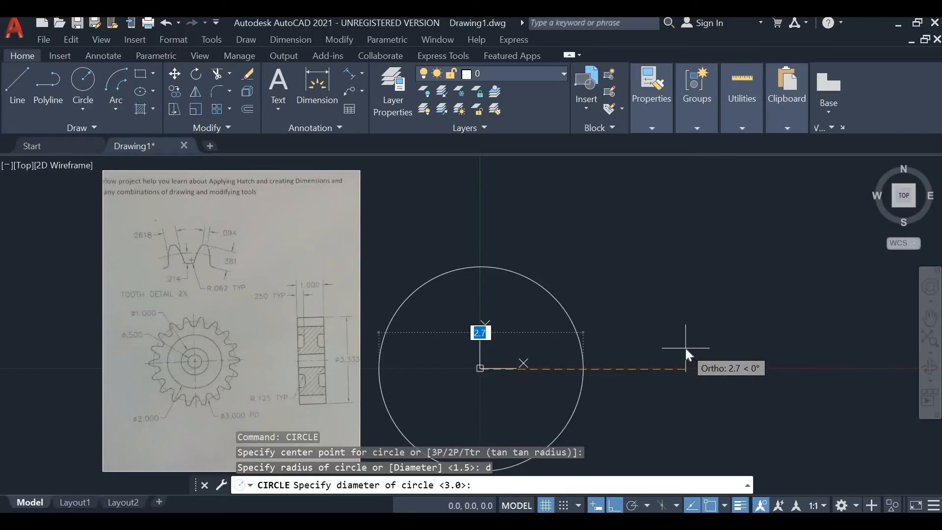
{"action": "type", "text": ".5"}
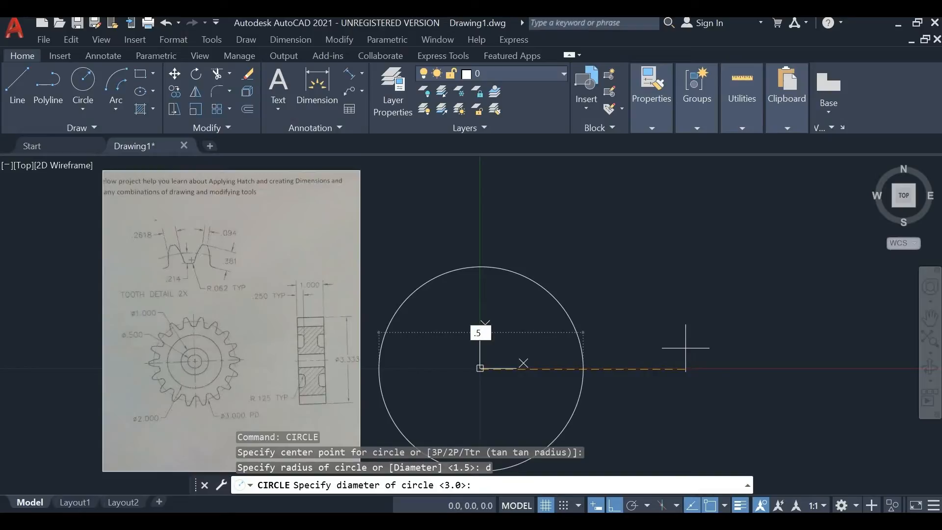
{"action": "key", "text": "Return"}
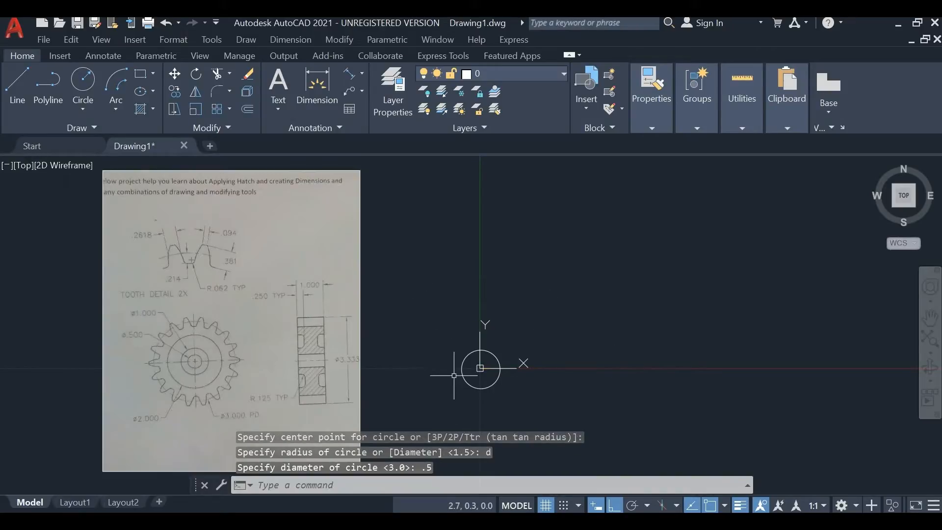
Step: Draw a concentric circle of diameter 1 centred on the origin around the bore circle
{"action": "scroll", "coordinate": [490, 368], "scroll_direction": "up", "scroll_amount": 2}
{"action": "scroll", "coordinate": [441, 358], "scroll_direction": "down", "scroll_amount": 2}
{"action": "mouse_move", "coordinate": [441, 358]}
{"action": "middle_mouse_down"}
{"action": "mouse_move", "coordinate": [465, 333]}
{"action": "mouse_move", "coordinate": [454, 362]}
{"action": "middle_mouse_up"}
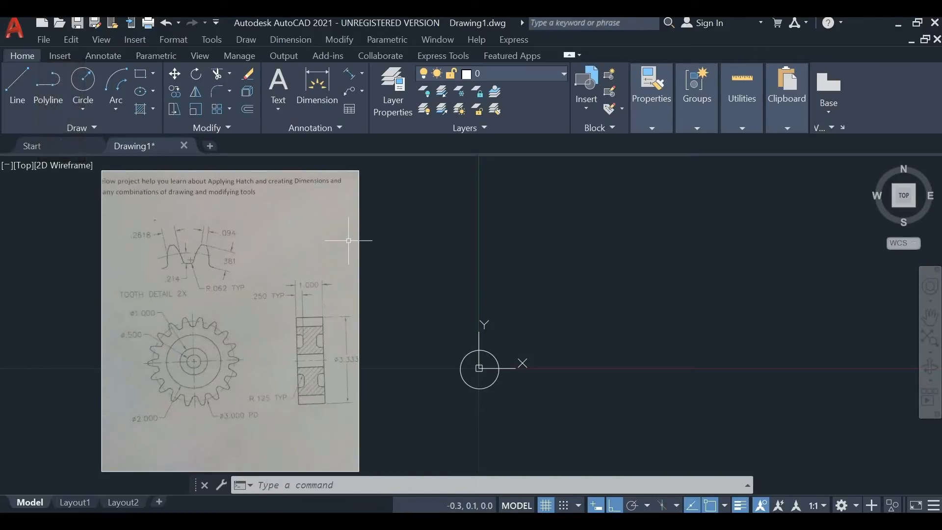
{"action": "type", "text": "c"}
{"action": "key", "text": "Return"}
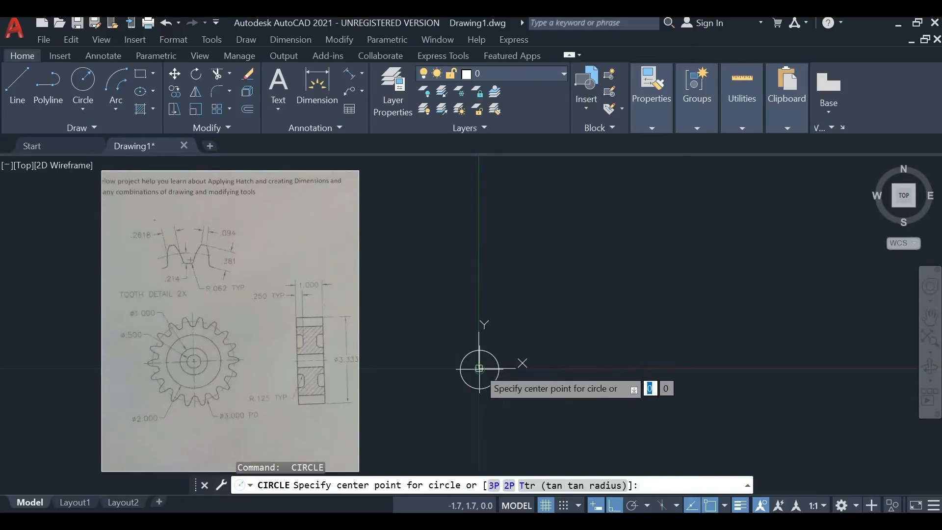
{"action": "left_click", "coordinate": [478, 367]}
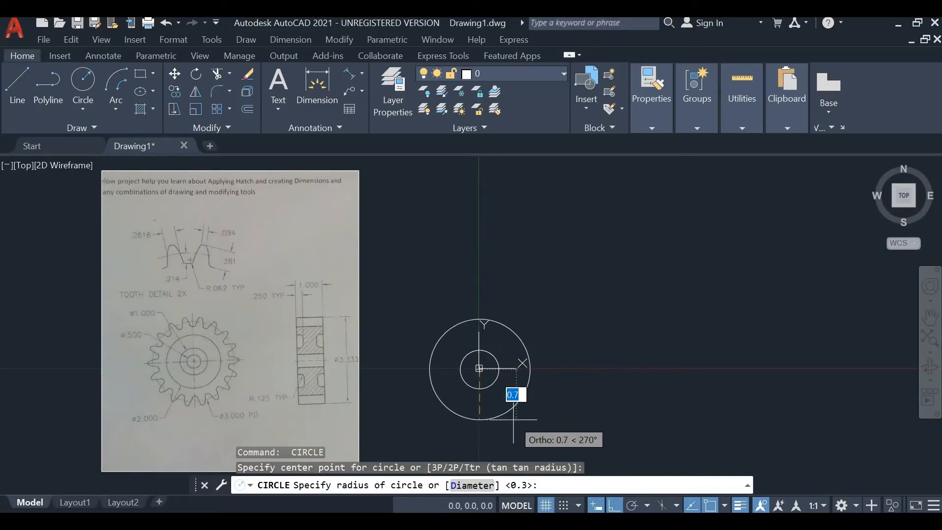
{"action": "type", "text": "d"}
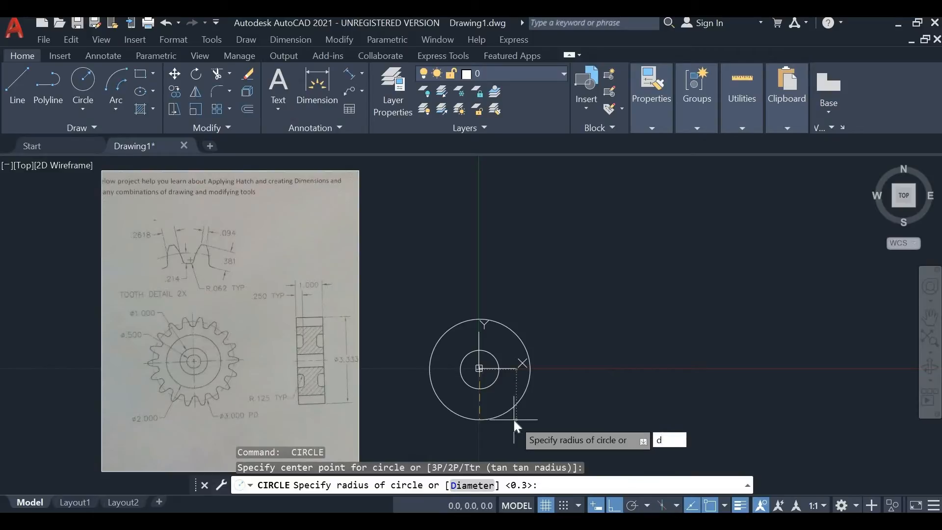
{"action": "key", "text": "Return"}
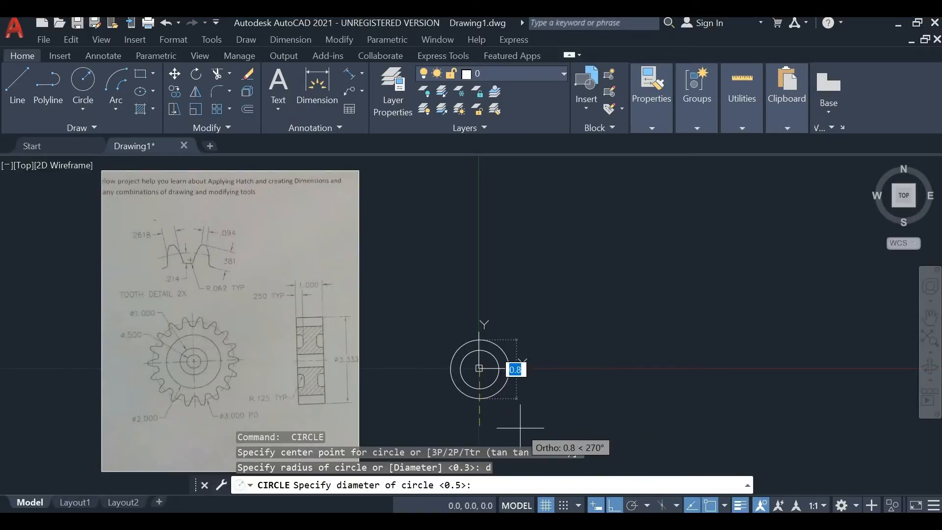
{"action": "type", "text": "1"}
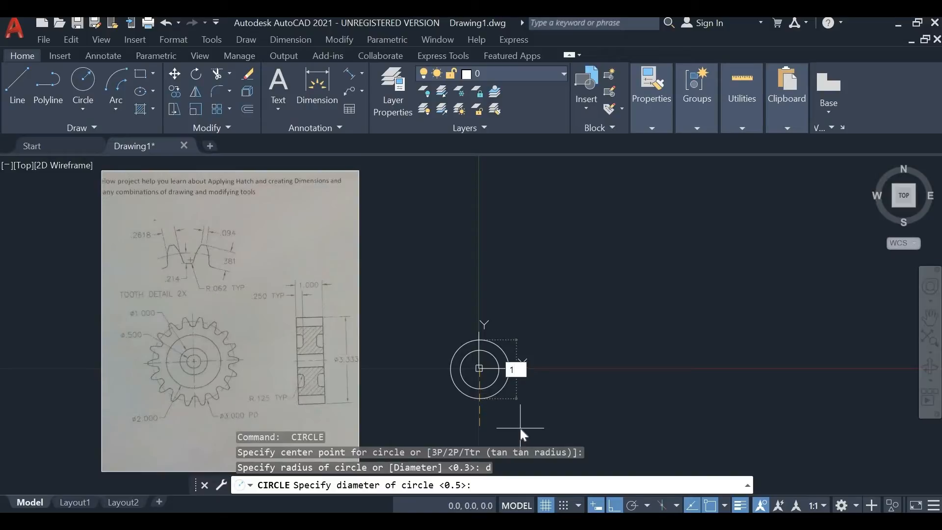
{"action": "key", "text": "Return"}
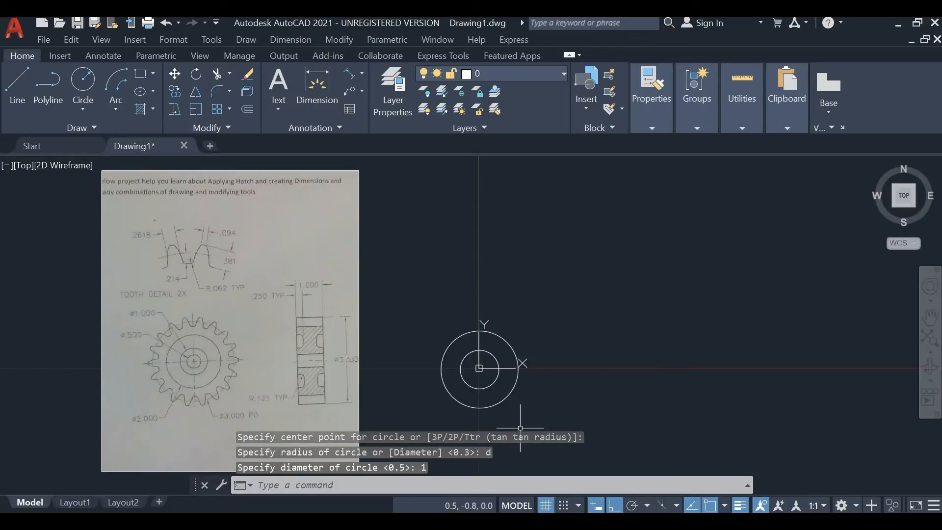
Step: Draw a third concentric circle with a diameter of 2, centred on the origin
{"action": "key", "text": "Return"}
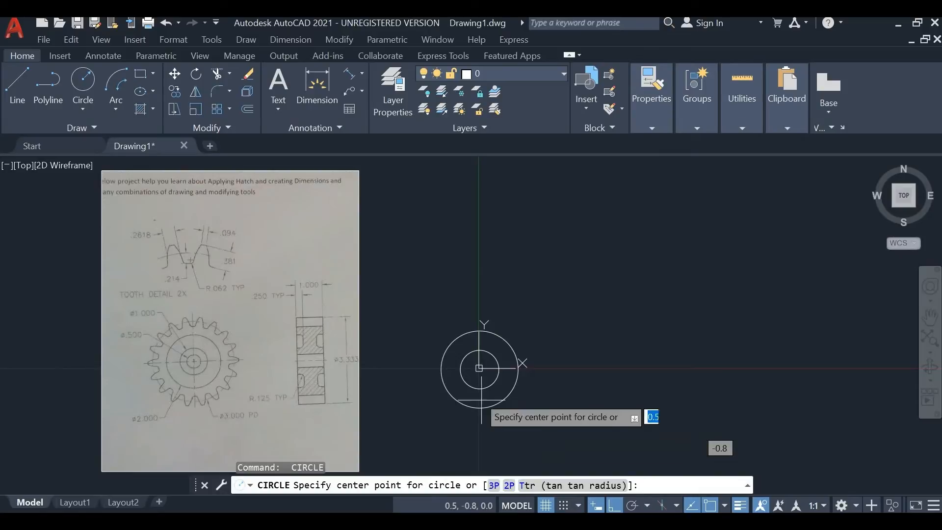
{"action": "left_click", "coordinate": [479, 367]}
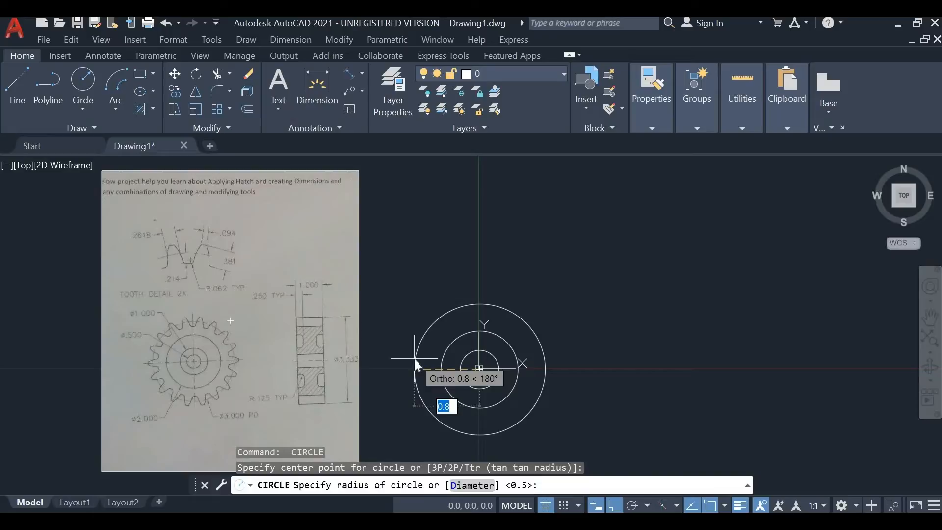
{"action": "type", "text": "d"}
{"action": "key", "text": "Return"}
{"action": "type", "text": "2"}
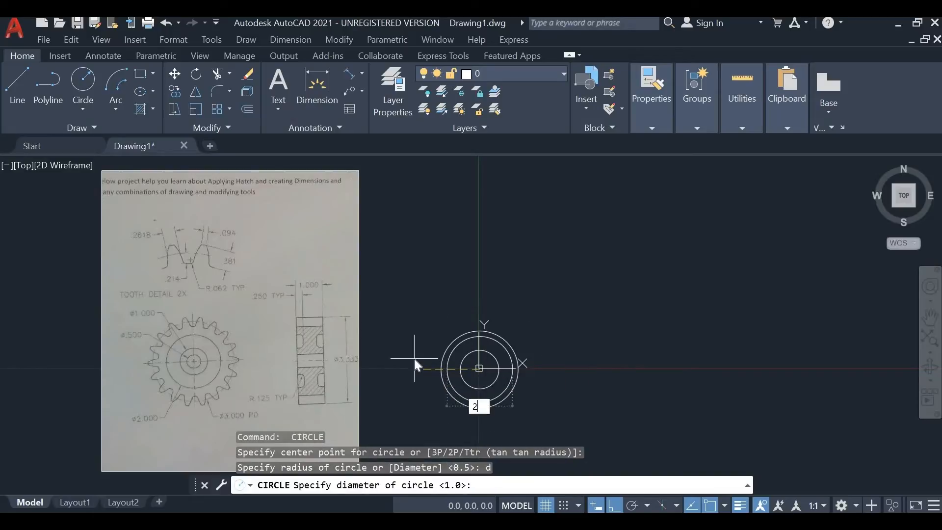
{"action": "key", "text": "Return"}
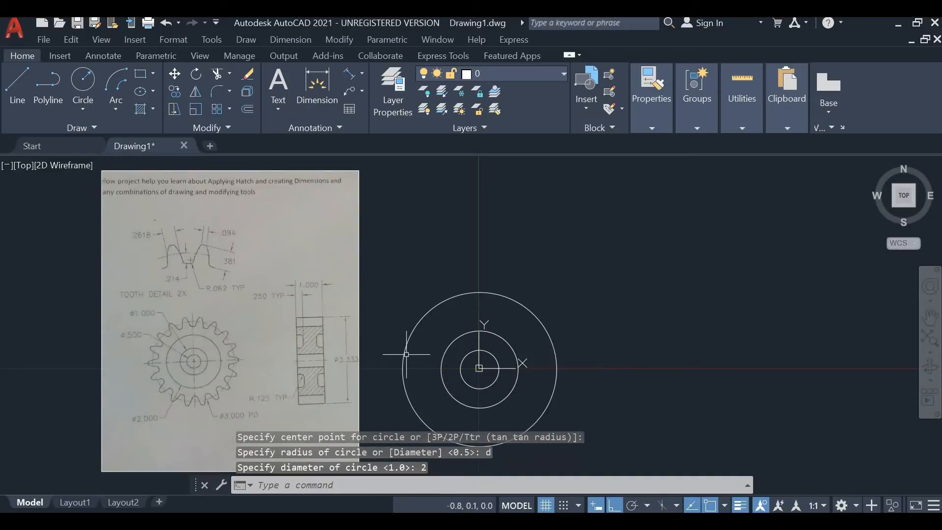
Step: Draw a fourth concentric circle with a diameter of 3, centred on the origin, for the gear's pitch circle
{"action": "key", "text": "Return"}
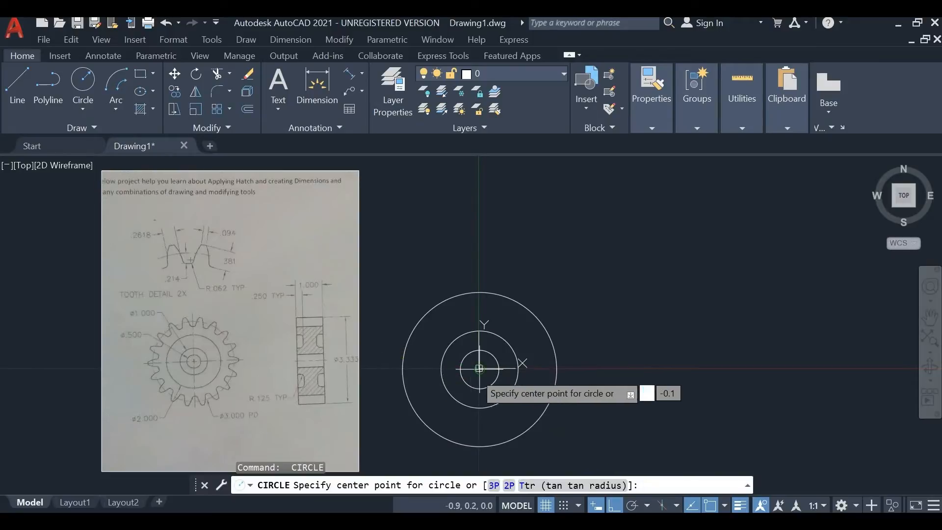
{"action": "left_click", "coordinate": [479, 368]}
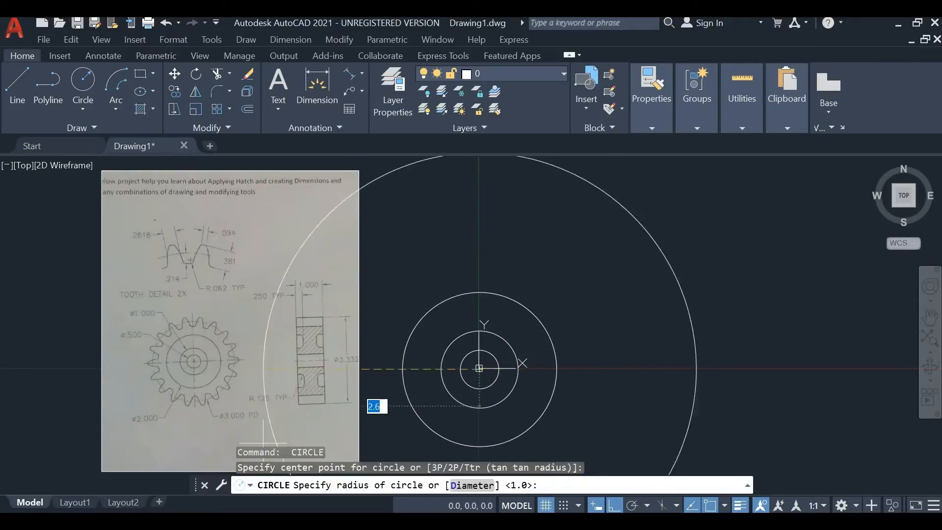
{"action": "scroll", "coordinate": [229, 419], "scroll_direction": "up", "scroll_amount": 4}
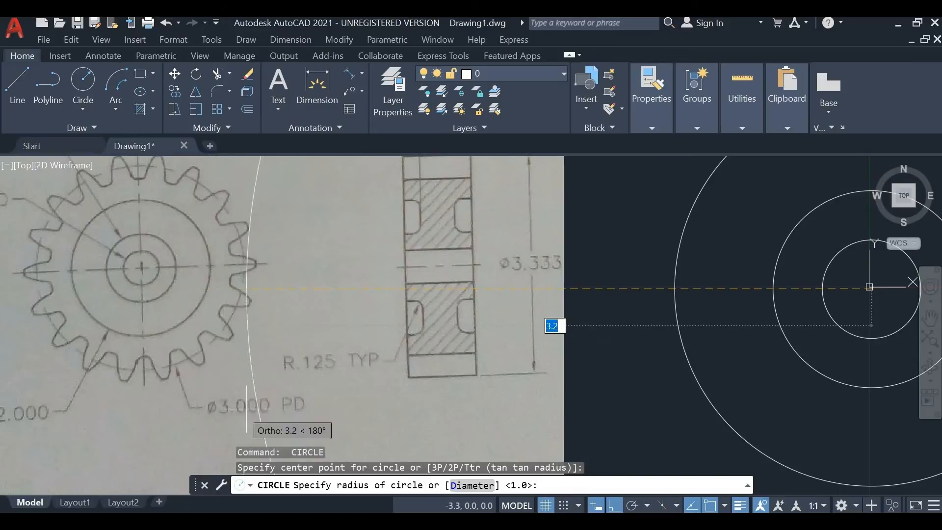
{"action": "scroll", "coordinate": [242, 402], "scroll_direction": "down", "scroll_amount": 5}
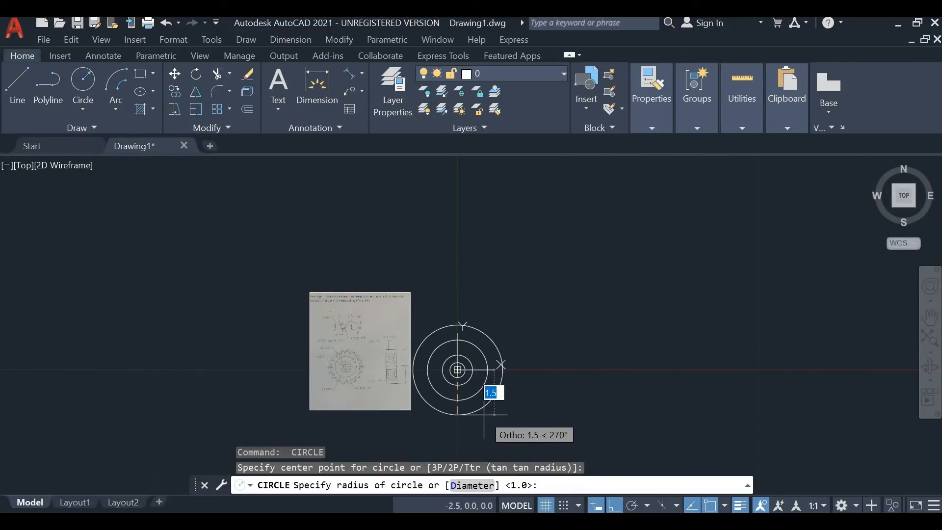
{"action": "type", "text": "d"}
{"action": "key", "text": "Return"}
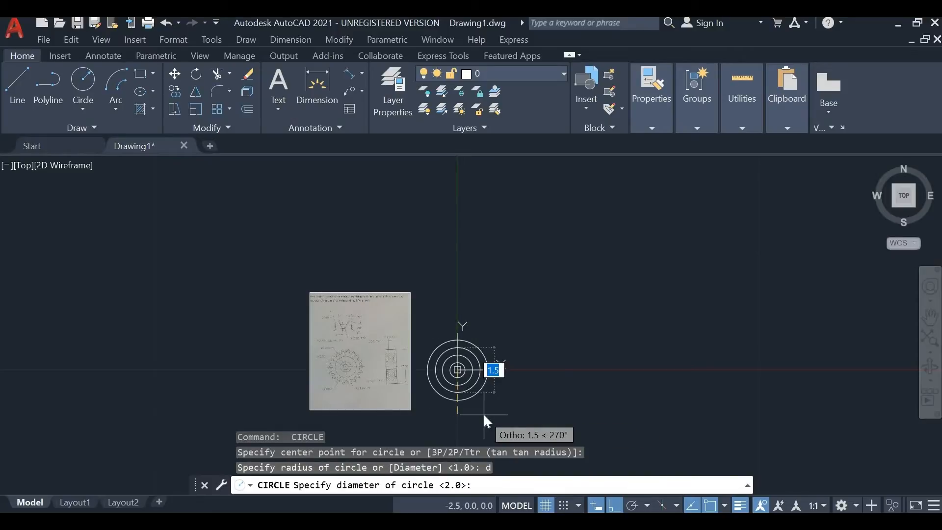
{"action": "type", "text": "3"}
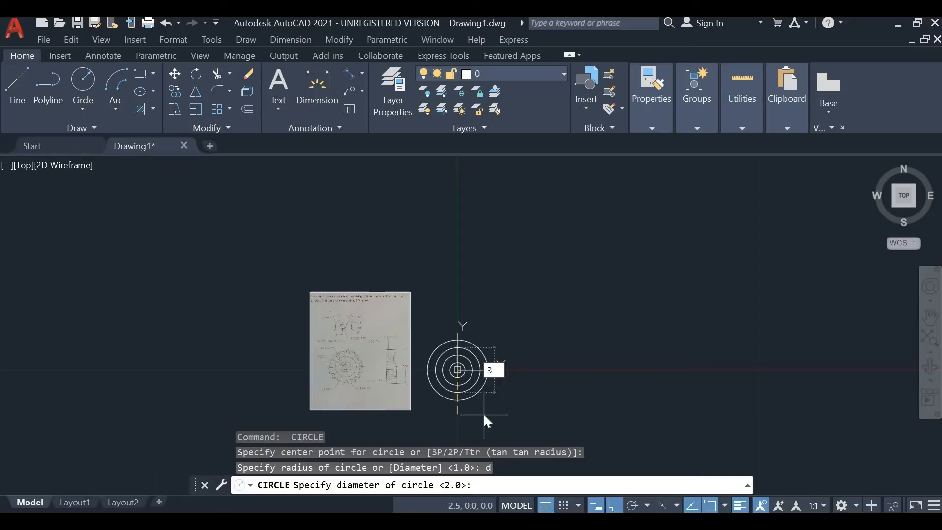
{"action": "key", "text": "Return"}
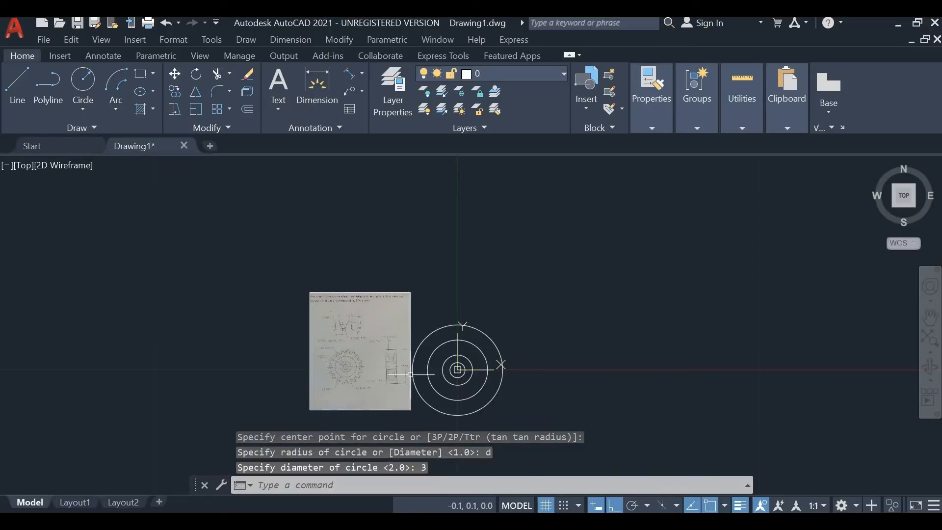
Step: Try an outermost concentric circle of radius 3.333 centred on the origin and undo it
{"action": "scroll", "coordinate": [403, 379], "scroll_direction": "up", "scroll_amount": 2}
{"action": "scroll", "coordinate": [403, 379], "scroll_direction": "up", "scroll_amount": 2}
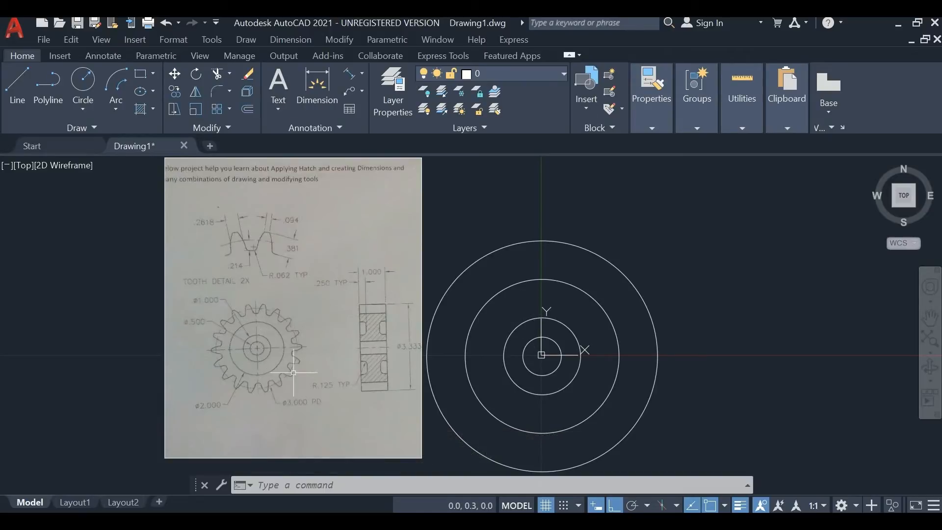
{"action": "scroll", "coordinate": [417, 349], "scroll_direction": "up", "scroll_amount": 2}
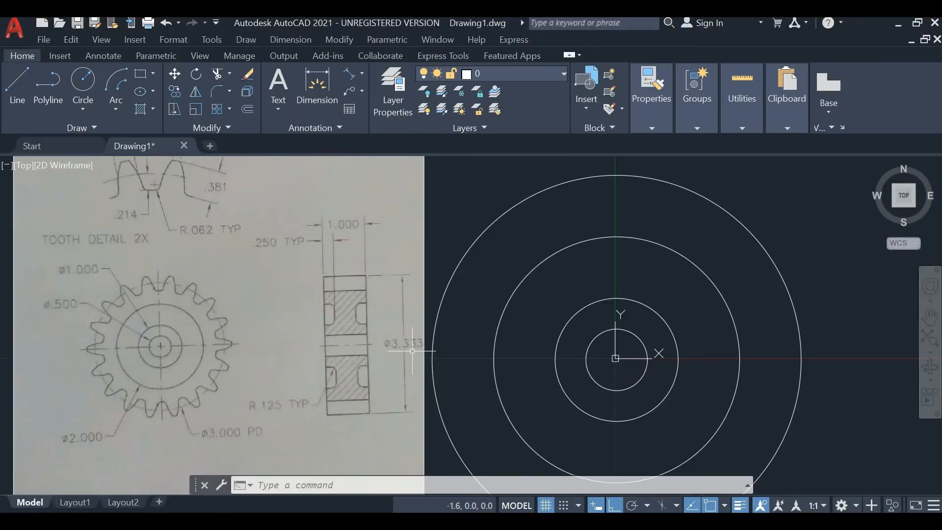
{"action": "scroll", "coordinate": [411, 346], "scroll_direction": "down", "scroll_amount": 4}
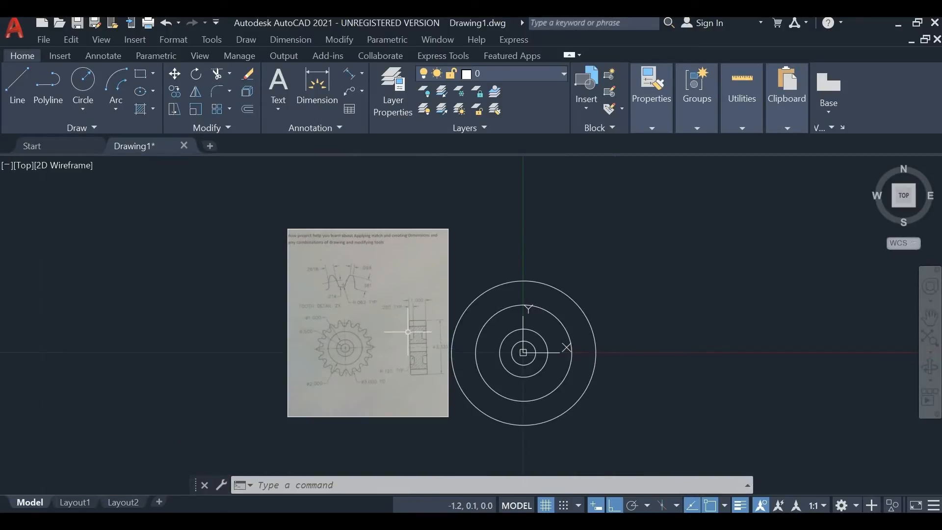
{"action": "type", "text": "circle"}
{"action": "key", "text": "Return"}
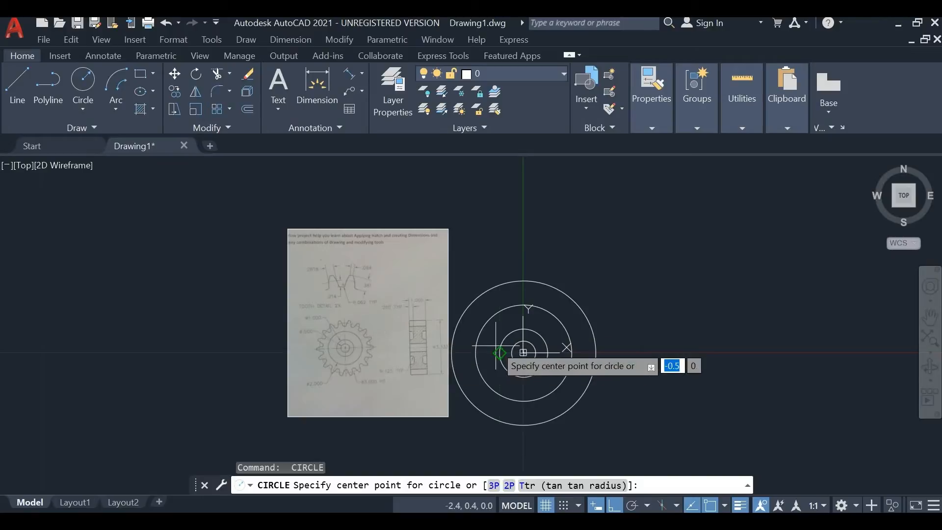
{"action": "left_click", "coordinate": [522, 353]}
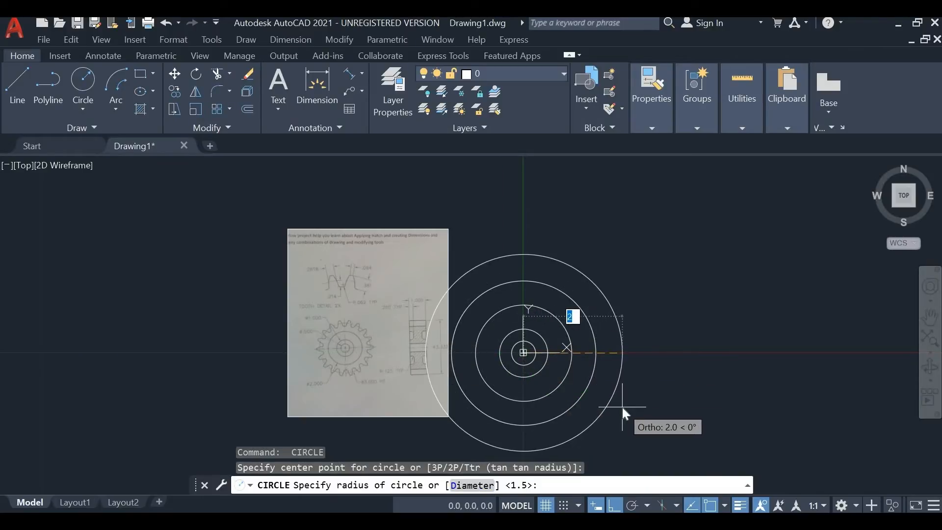
{"action": "type", "text": "3.333"}
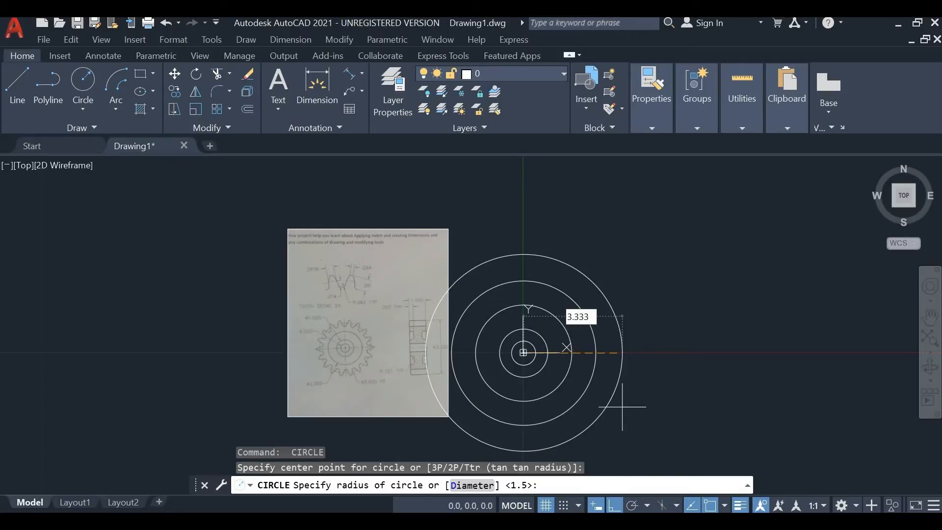
{"action": "key", "text": "Return"}
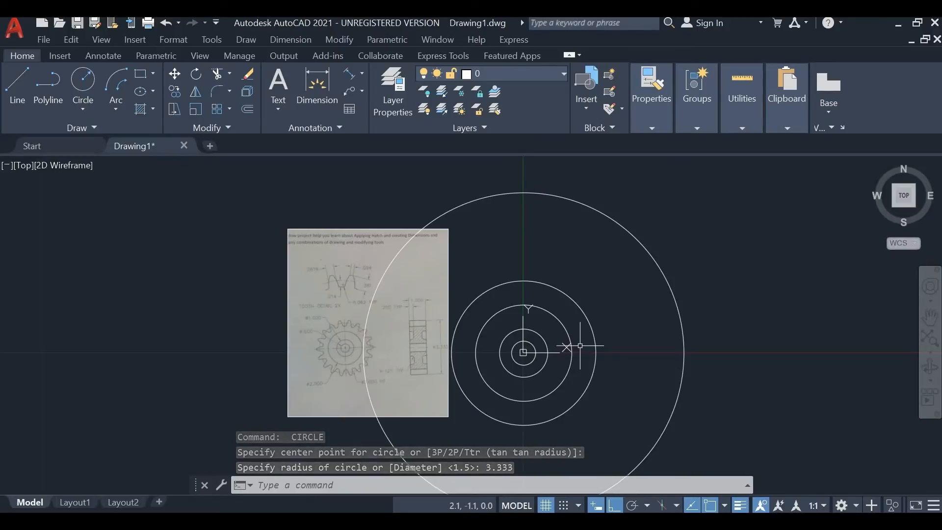
{"action": "key", "text": "ctrl+z"}
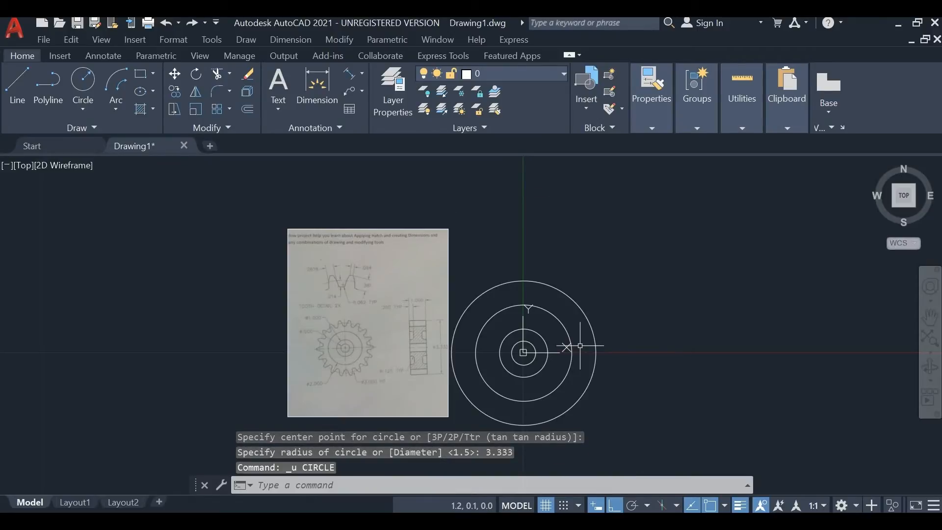
{"action": "type", "text": "u"}
{"action": "key", "text": "Return"}
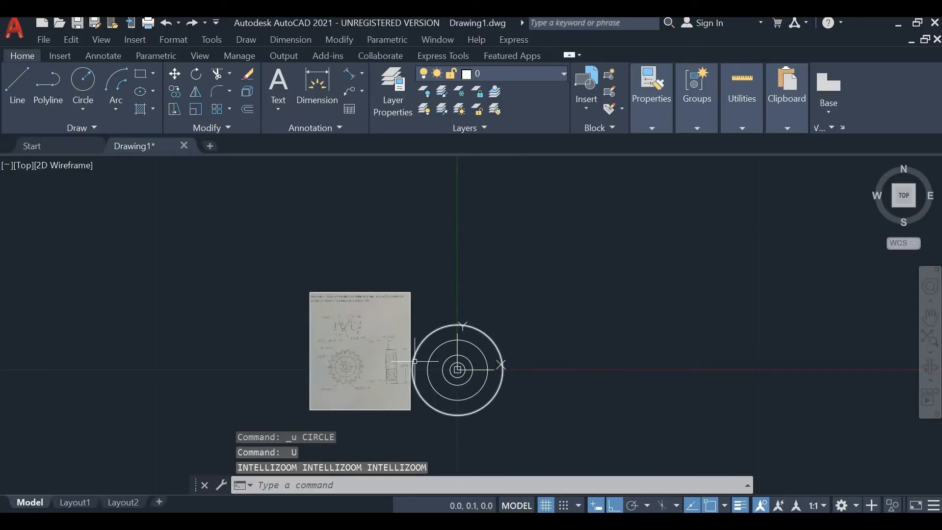
Step: Move the reference image horizontally to the left, leaving a clear gap between it and the concentric circles
{"action": "scroll", "coordinate": [414, 360], "scroll_direction": "up", "scroll_amount": 2}
{"action": "scroll", "coordinate": [390, 342], "scroll_direction": "up", "scroll_amount": 2}
{"action": "scroll", "coordinate": [380, 316], "scroll_direction": "down", "scroll_amount": 2}
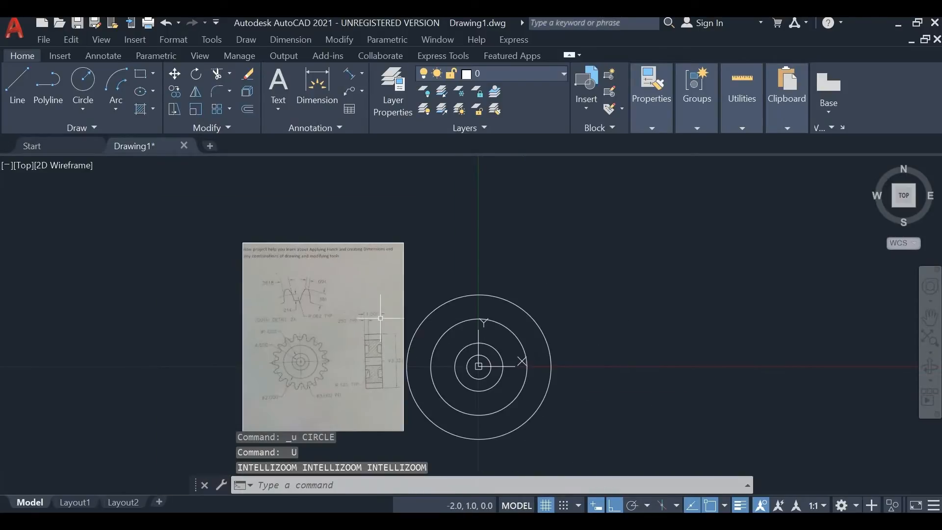
{"action": "middle_click_drag", "start_coordinate": [467, 327], "coordinate": [464, 284]}
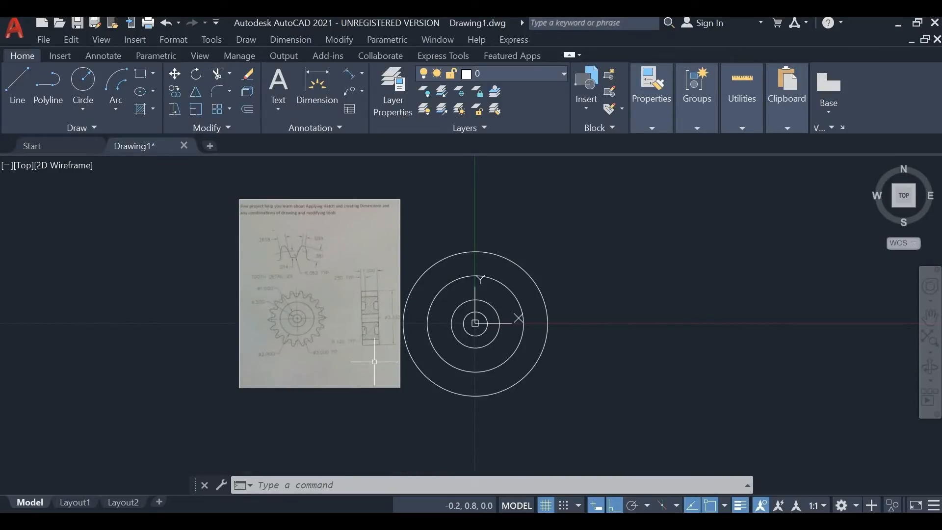
{"action": "type", "text": "m"}
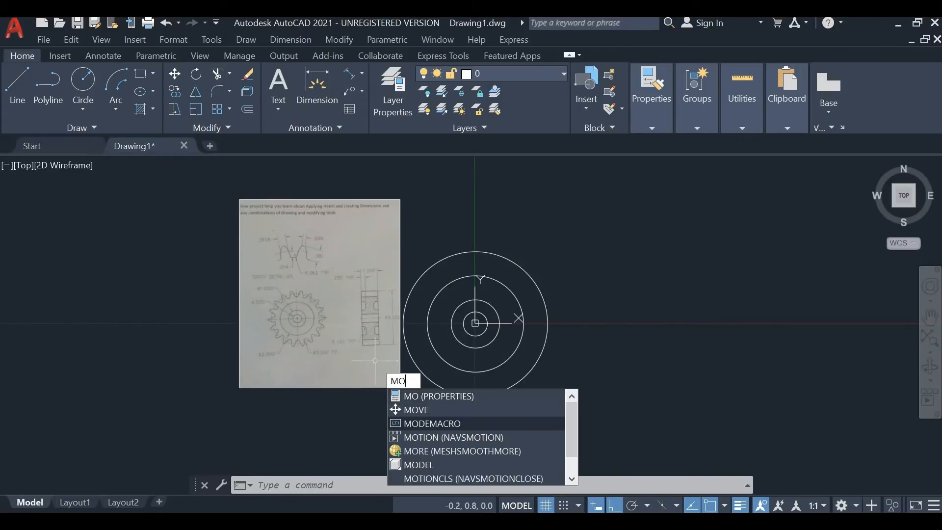
{"action": "left_click", "coordinate": [448, 407]}
{"action": "left_click", "coordinate": [401, 387]}
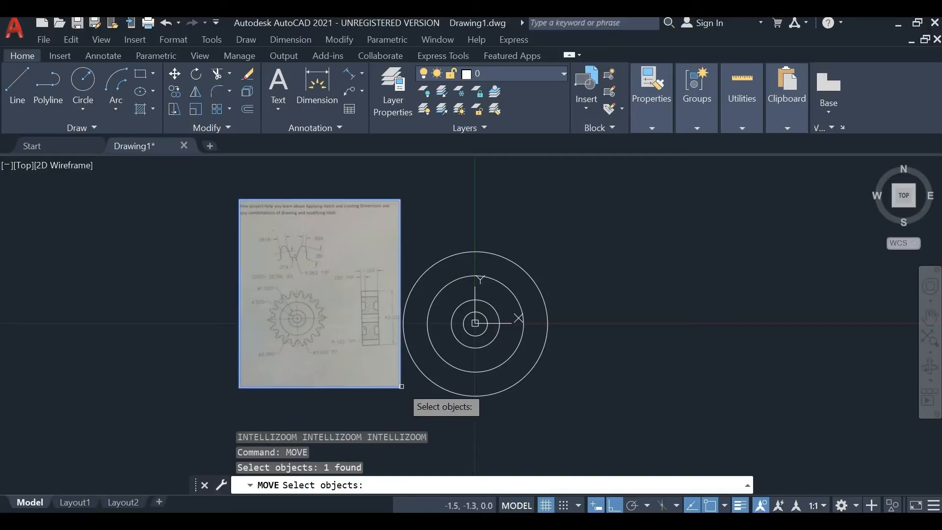
{"action": "key", "text": "Return"}
{"action": "left_click", "coordinate": [412, 375]}
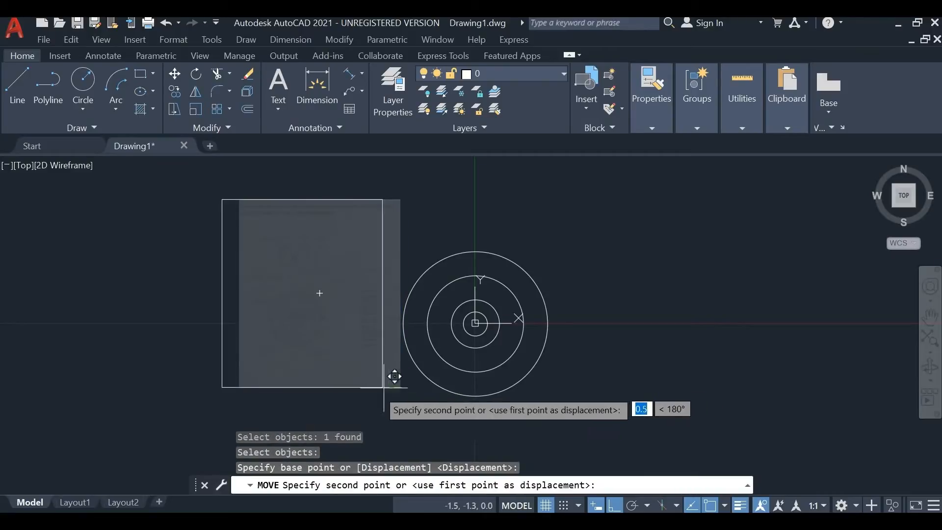
{"action": "left_click", "coordinate": [331, 375]}
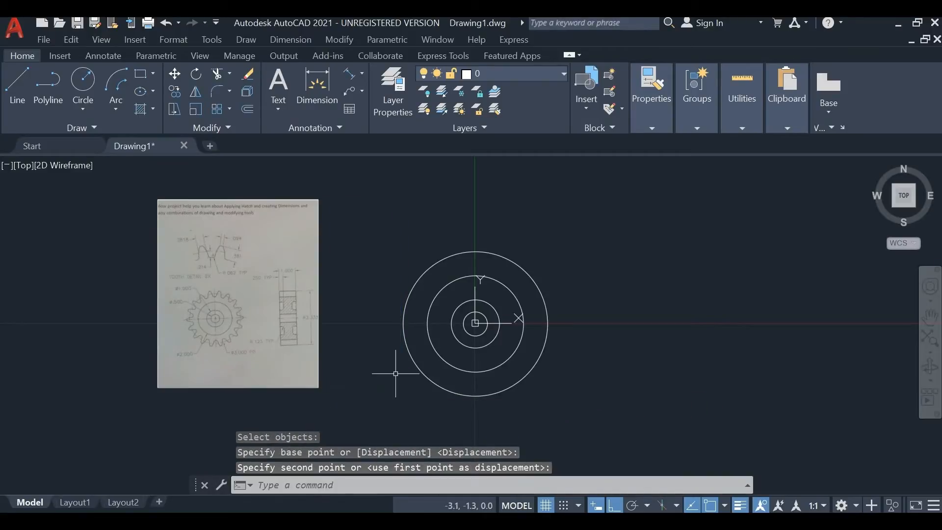
{"action": "key", "text": "Escape"}
Step: Draw the gear's outside circle with a diameter of 3.333, centred on the origin
{"action": "scroll", "coordinate": [395, 373], "scroll_direction": "up", "scroll_amount": 2}
{"action": "middle_click_drag", "start_coordinate": [412, 368], "coordinate": [427, 387]}
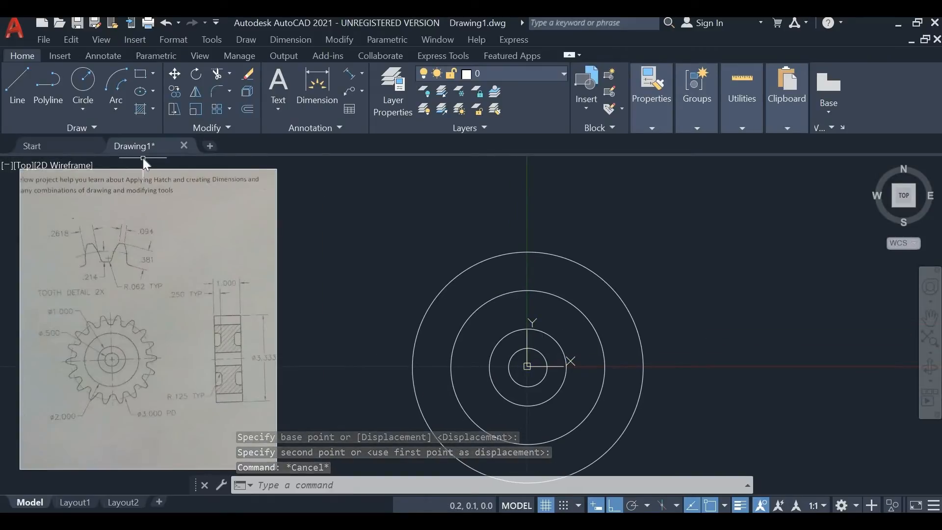
{"action": "type", "text": "ci"}
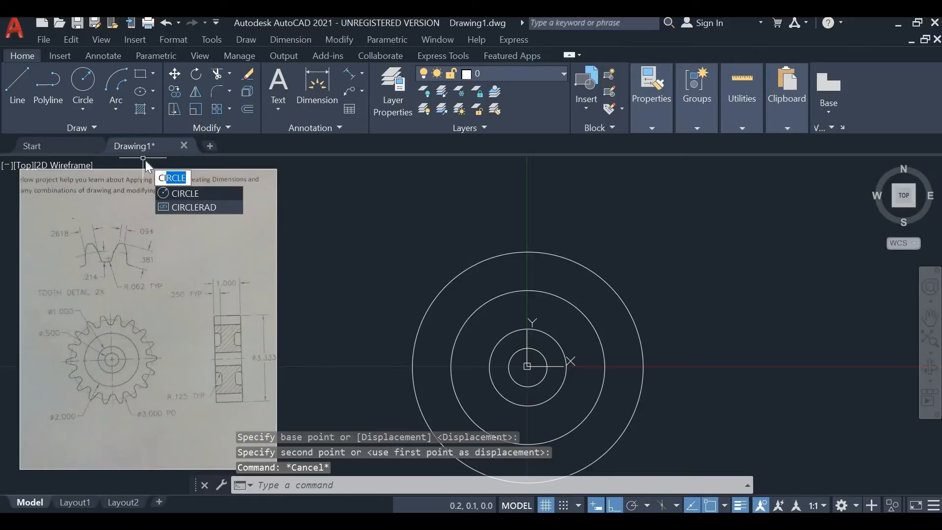
{"action": "key", "text": "Return"}
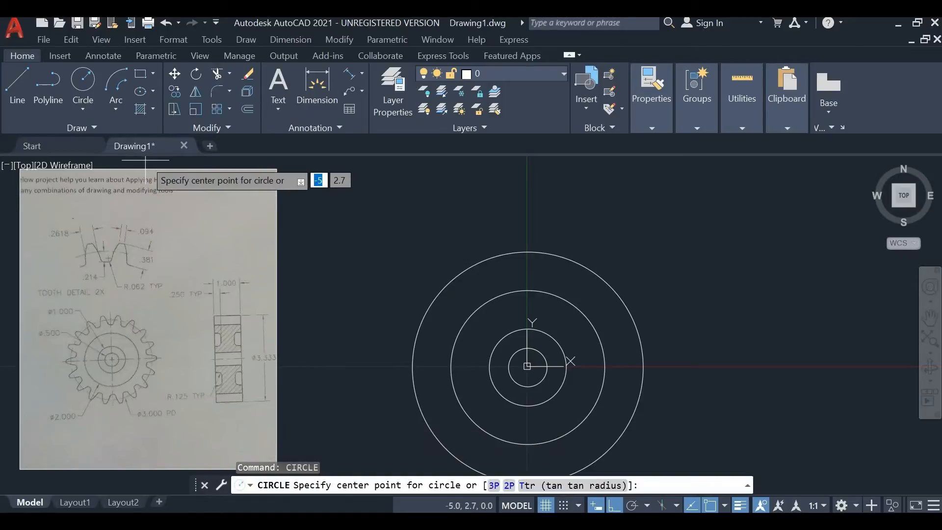
{"action": "left_click", "coordinate": [527, 366]}
{"action": "type", "text": "d"}
{"action": "key", "text": "Return"}
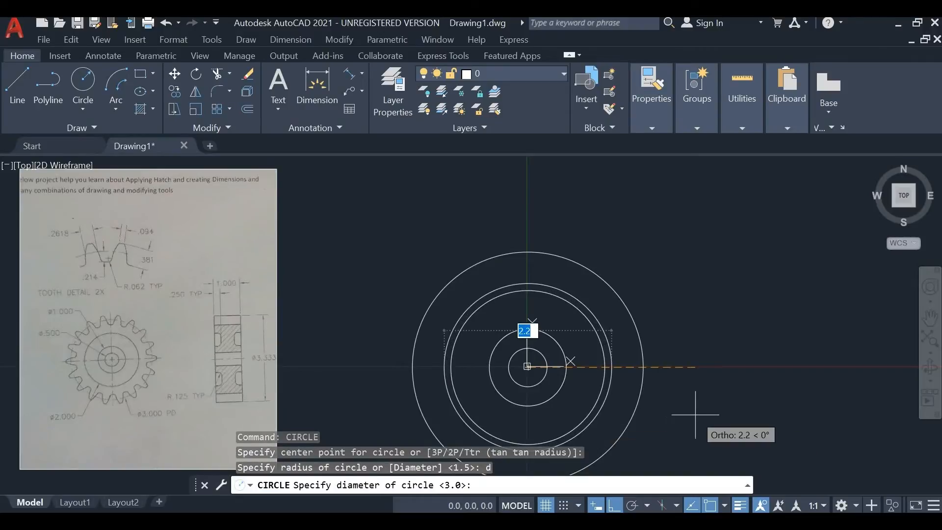
{"action": "type", "text": "3"}
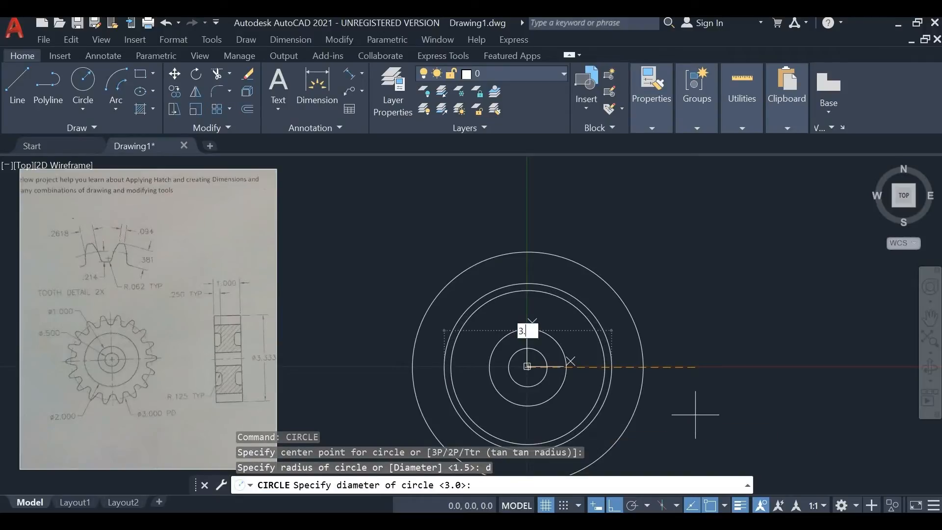
{"action": "type", "text": ".333"}
{"action": "key", "text": "Return"}
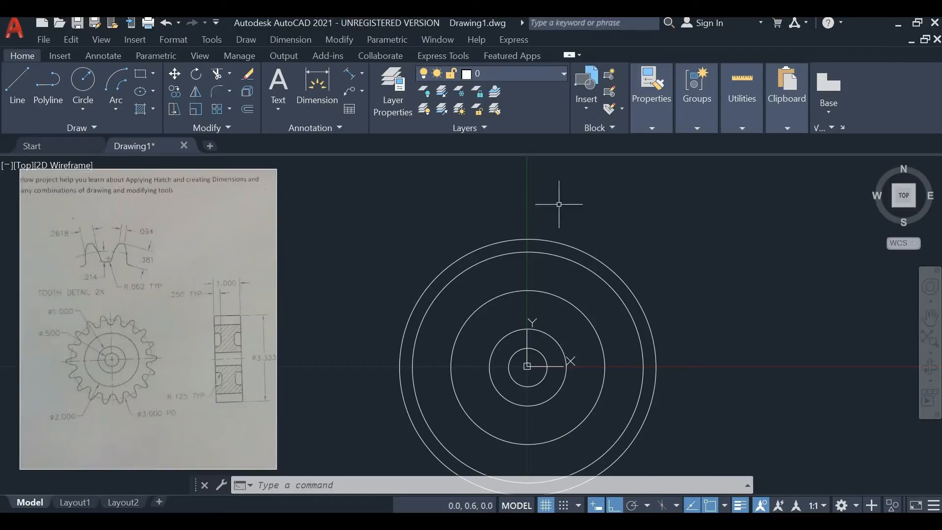
Step: Offset the 3-diameter pitch circle inward by .214 to create the tooth root circle shown in the reference tooth detail
{"action": "middle_click_drag", "start_coordinate": [230, 324], "coordinate": [373, 322]}
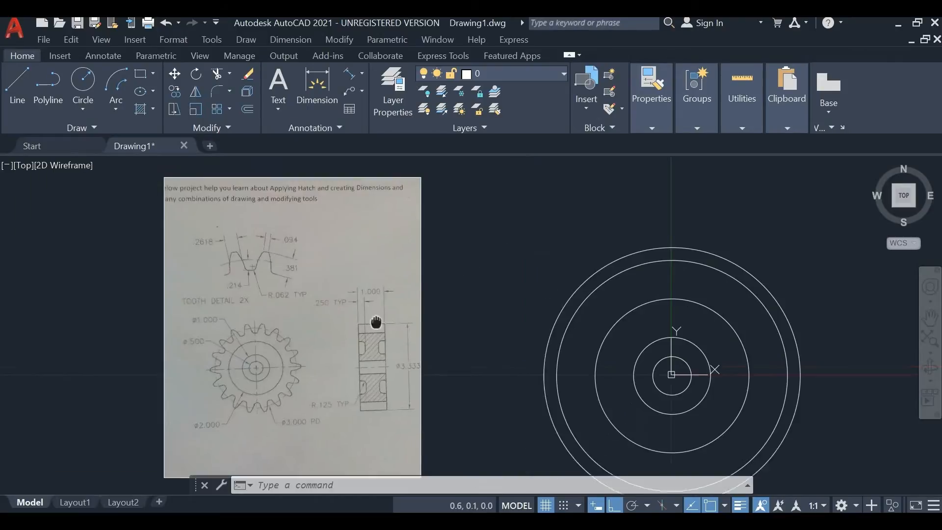
{"action": "scroll", "coordinate": [236, 256], "scroll_direction": "up", "scroll_amount": 4}
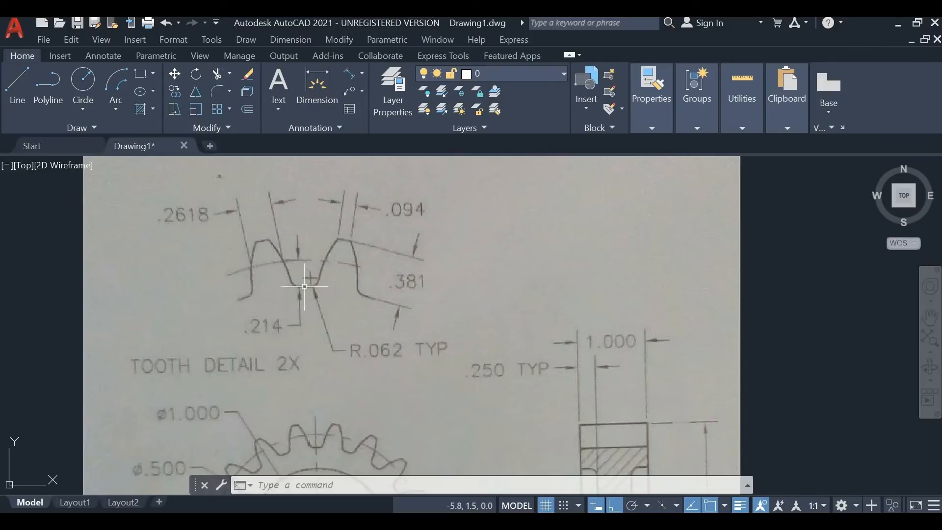
{"action": "scroll", "coordinate": [298, 284], "scroll_direction": "down", "scroll_amount": 2}
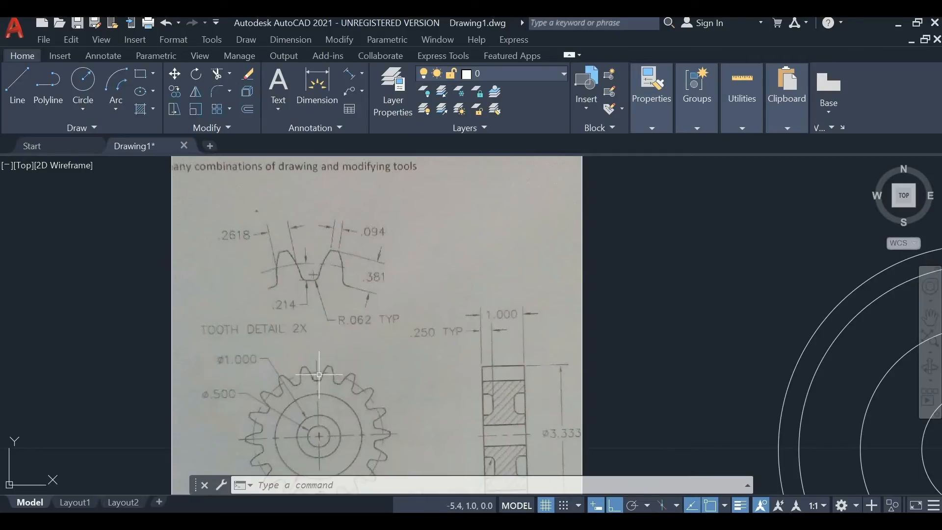
{"action": "scroll", "coordinate": [322, 371], "scroll_direction": "up", "scroll_amount": 1}
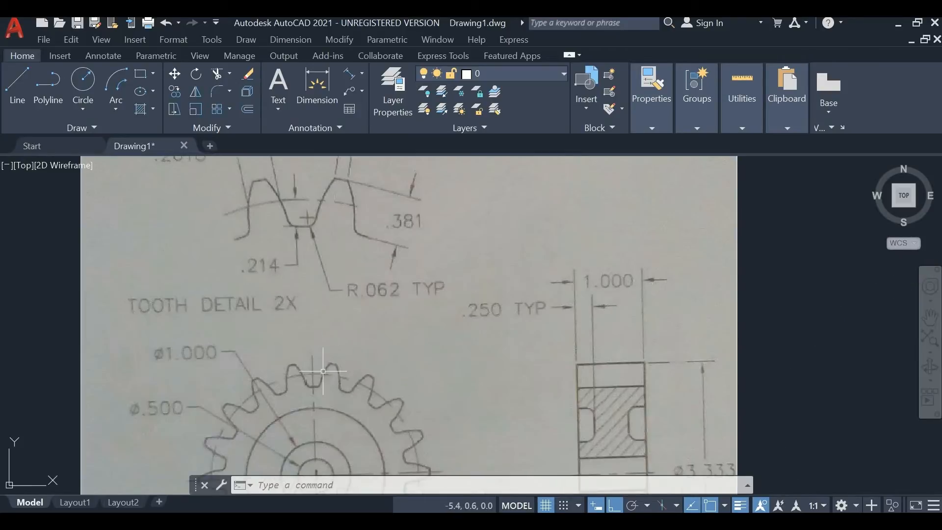
{"action": "scroll", "coordinate": [314, 373], "scroll_direction": "down", "scroll_amount": 3}
{"action": "middle_click_drag", "start_coordinate": [500, 325], "coordinate": [281, 307]}
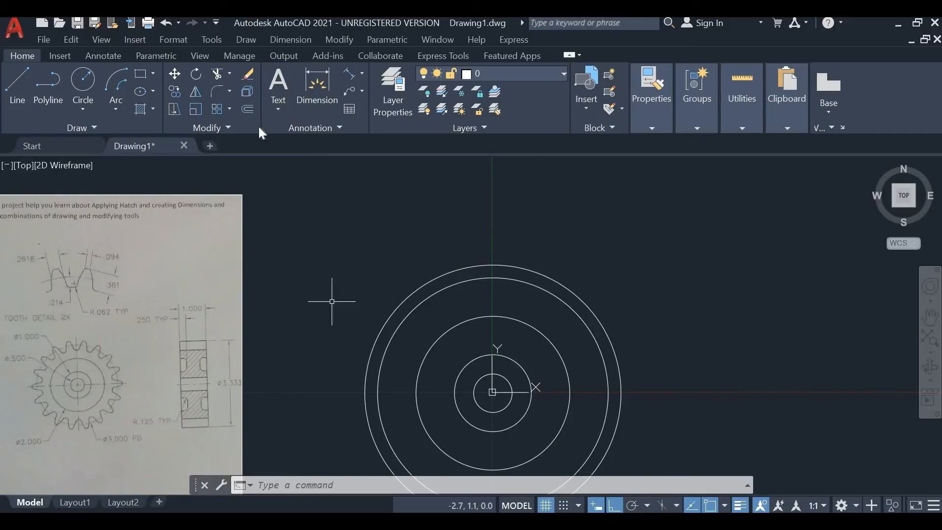
{"action": "left_click", "coordinate": [245, 106]}
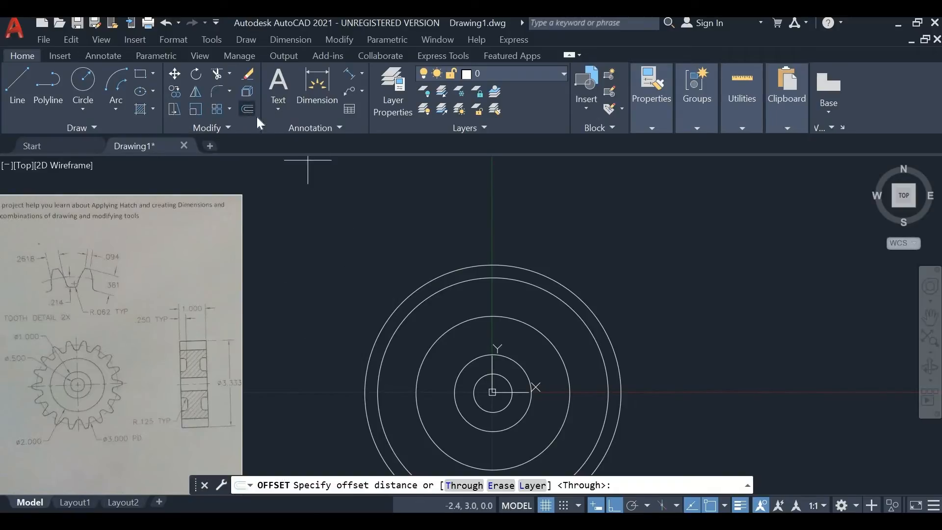
{"action": "left_click", "coordinate": [459, 283]}
{"action": "left_click", "coordinate": [462, 303]}
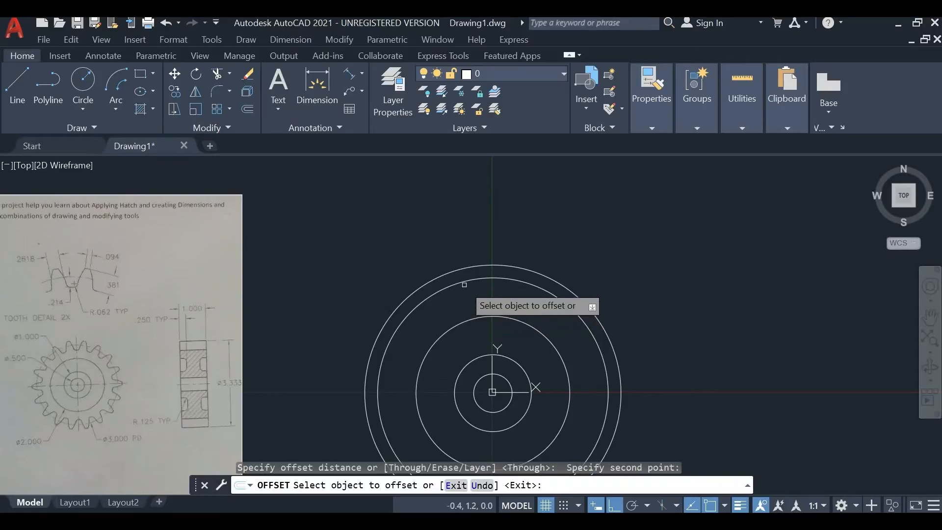
{"action": "left_click", "coordinate": [464, 283]}
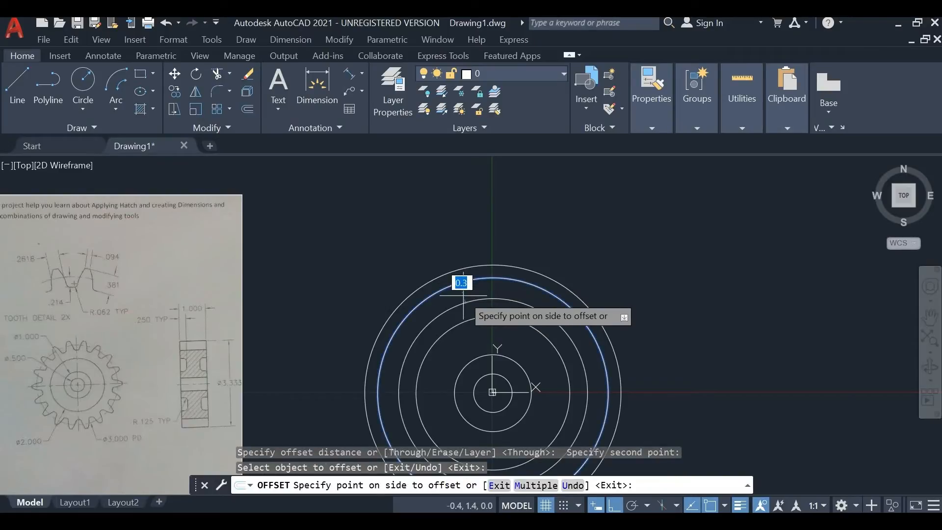
{"action": "type", "text": ".2"}
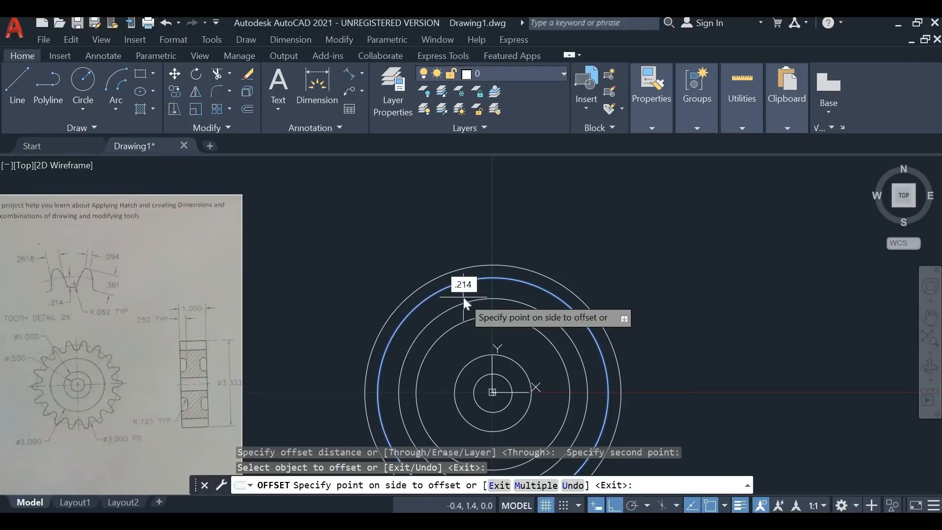
{"action": "type", "text": "14"}
{"action": "key", "text": "Return"}
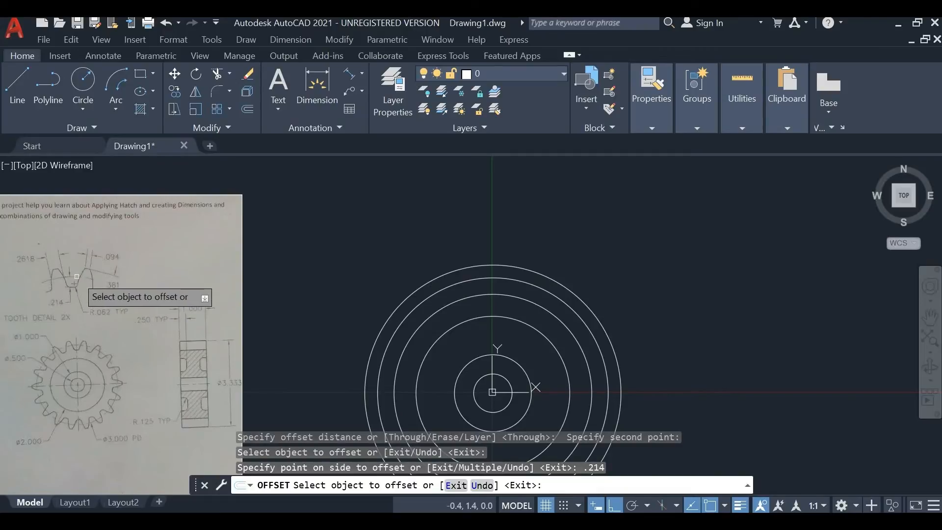
{"action": "key", "text": "Escape"}
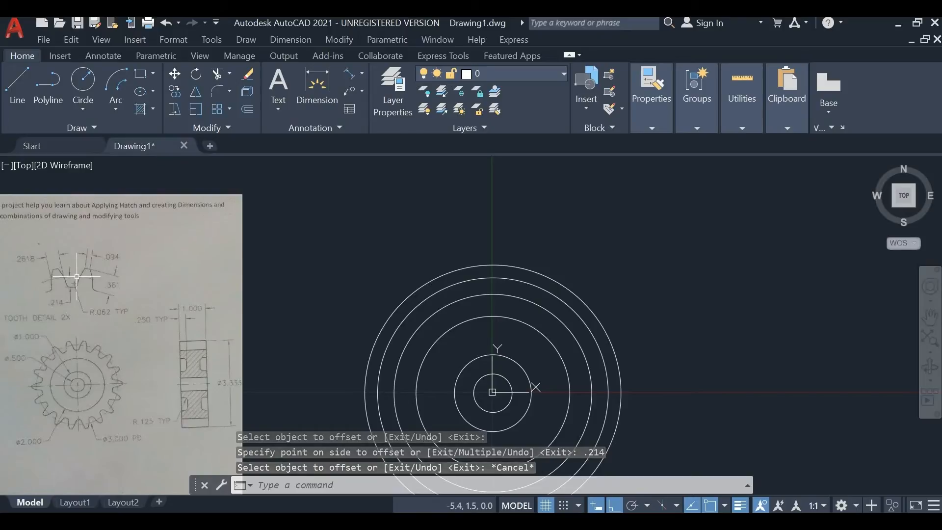
Step: Draw a vertical line about 2.5 long upward and a horizontal line about 3.9 long to the right, both from the origin
{"action": "left_click", "coordinate": [492, 392]}
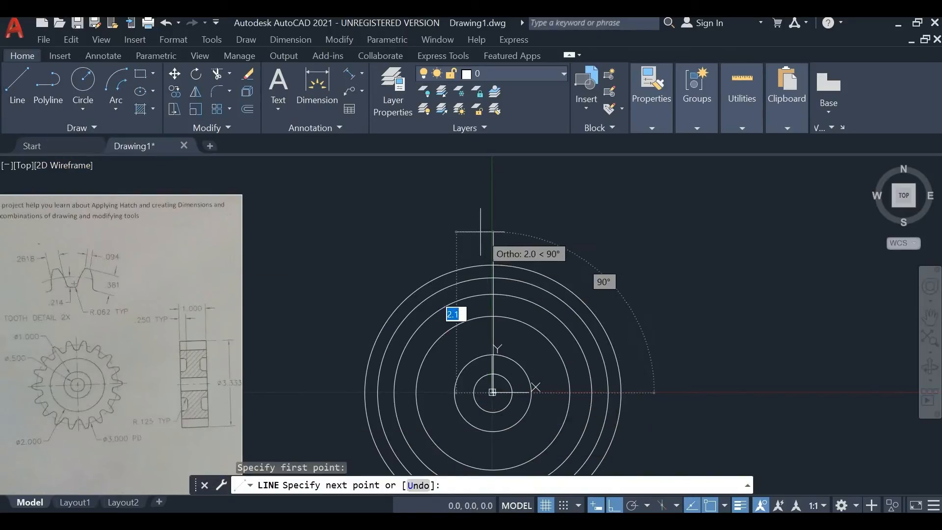
{"action": "left_click", "coordinate": [492, 201]}
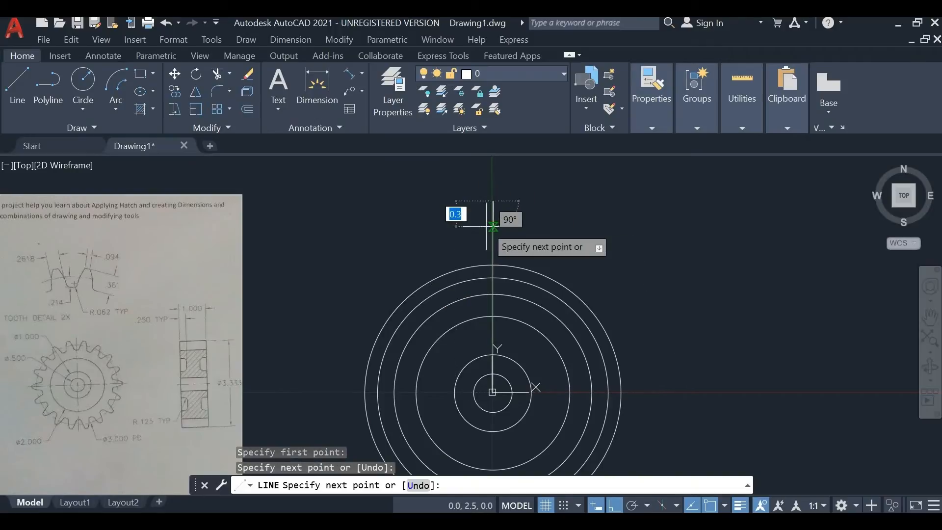
{"action": "key", "text": "Escape"}
{"action": "key", "text": "Return"}
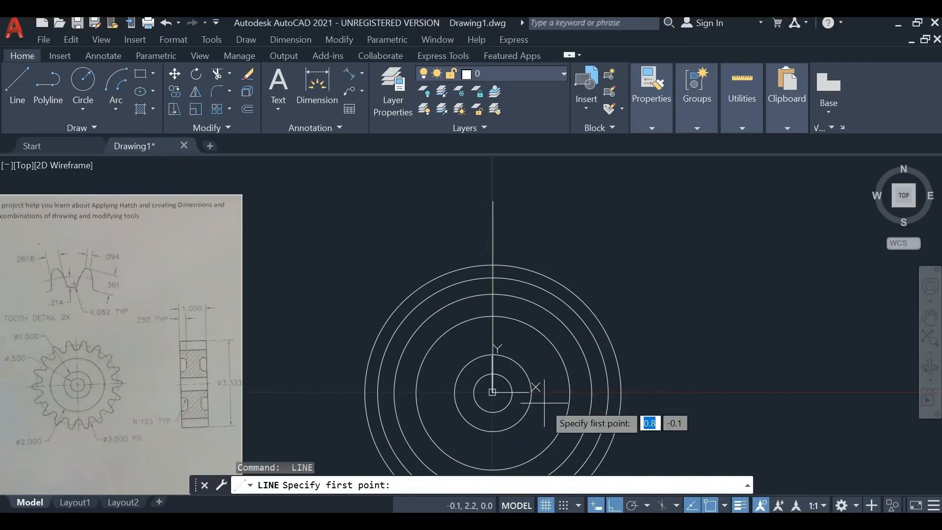
{"action": "left_click", "coordinate": [491, 392]}
{"action": "left_click", "coordinate": [793, 391]}
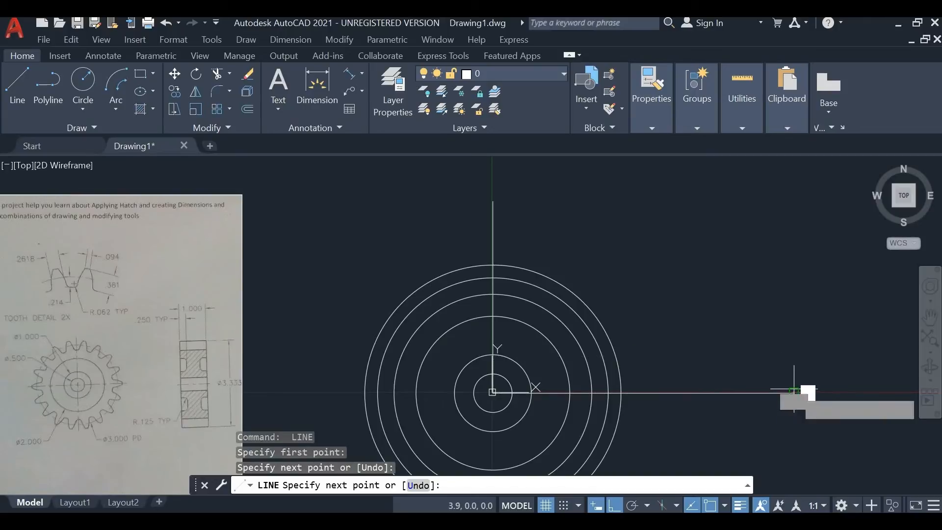
{"action": "key", "text": "Escape"}
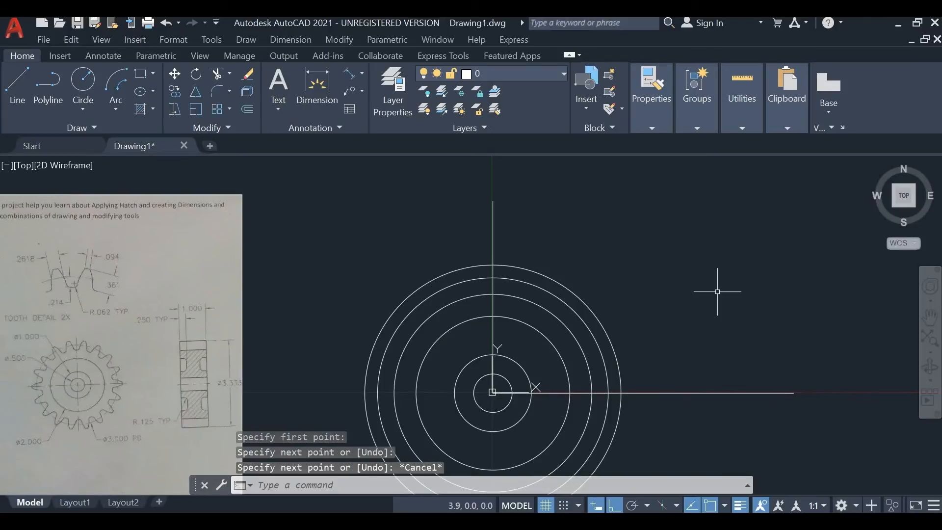
Step: Examine the tooth detail's dimensions in the reference image and check half of the .094 tip width in the calculator
{"action": "mouse_move", "coordinate": [380, 270]}
{"action": "middle_mouse_down"}
{"action": "mouse_move", "coordinate": [439, 253]}
{"action": "mouse_move", "coordinate": [404, 204]}
{"action": "mouse_move", "coordinate": [420, 208]}
{"action": "middle_mouse_up"}
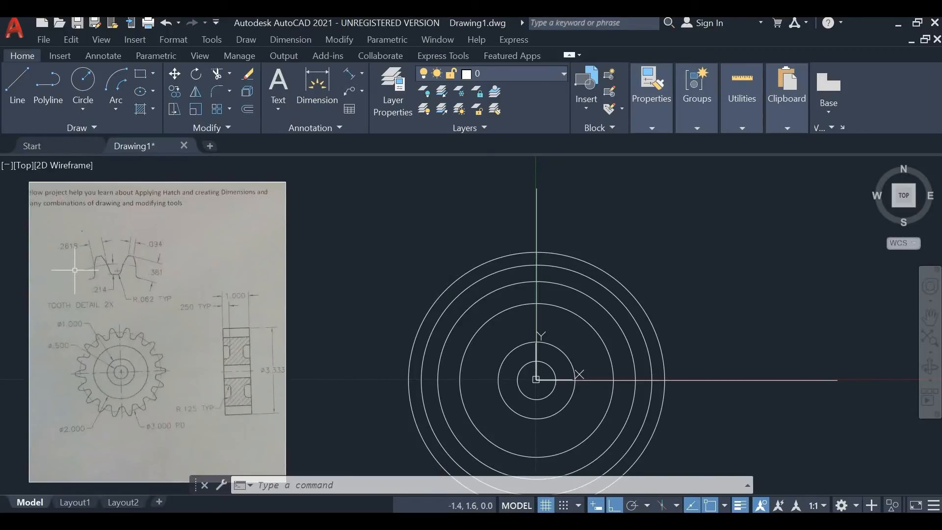
{"action": "middle_click_drag", "start_coordinate": [92, 279], "coordinate": [139, 287]}
{"action": "scroll", "coordinate": [157, 273], "scroll_direction": "up", "scroll_amount": 4}
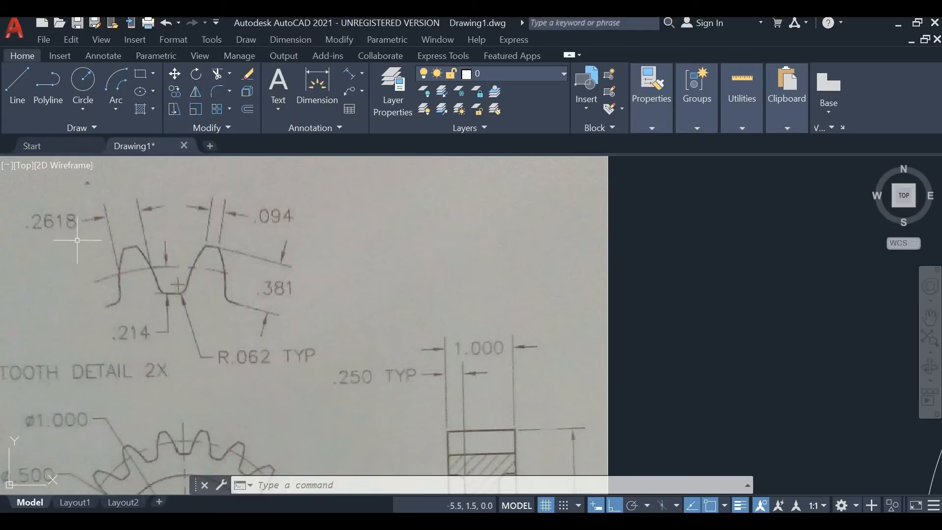
{"action": "scroll", "coordinate": [230, 269], "scroll_direction": "down", "scroll_amount": 4}
{"action": "middle_click_drag", "start_coordinate": [677, 250], "coordinate": [566, 234]}
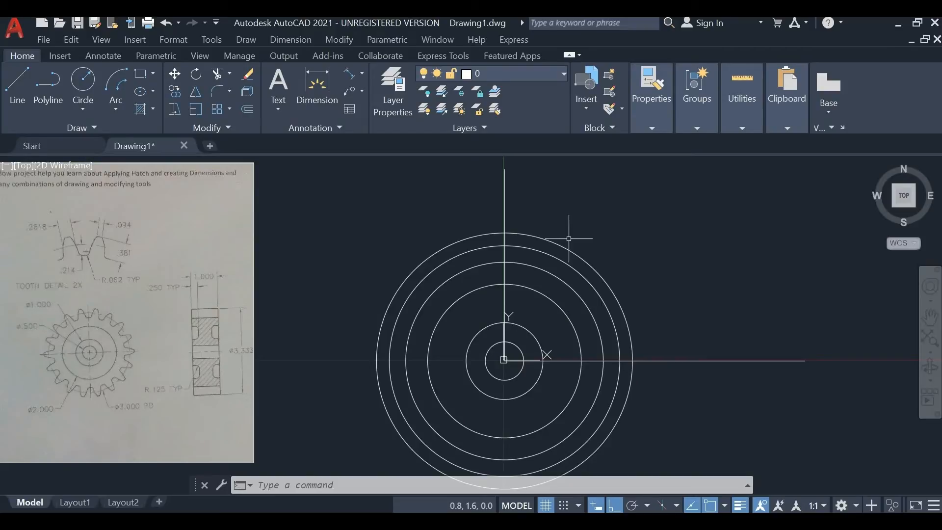
{"action": "key", "text": "ctrl+8"}
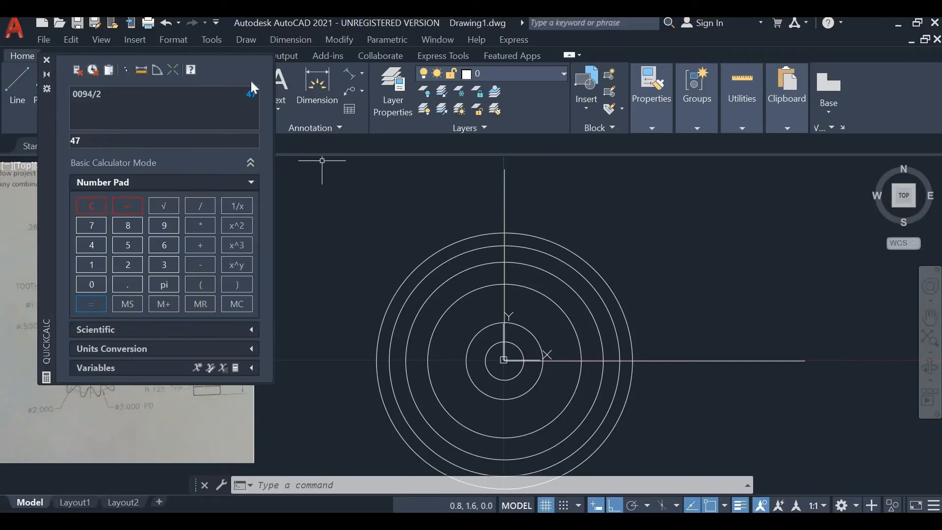
{"action": "left_click_drag", "start_coordinate": [49, 150], "coordinate": [225, 205]}
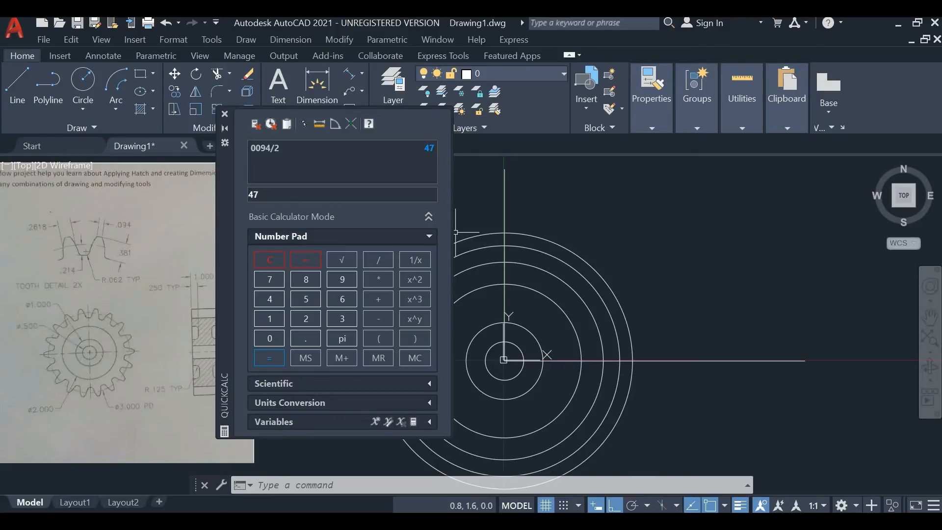
{"action": "left_click", "coordinate": [225, 114]}
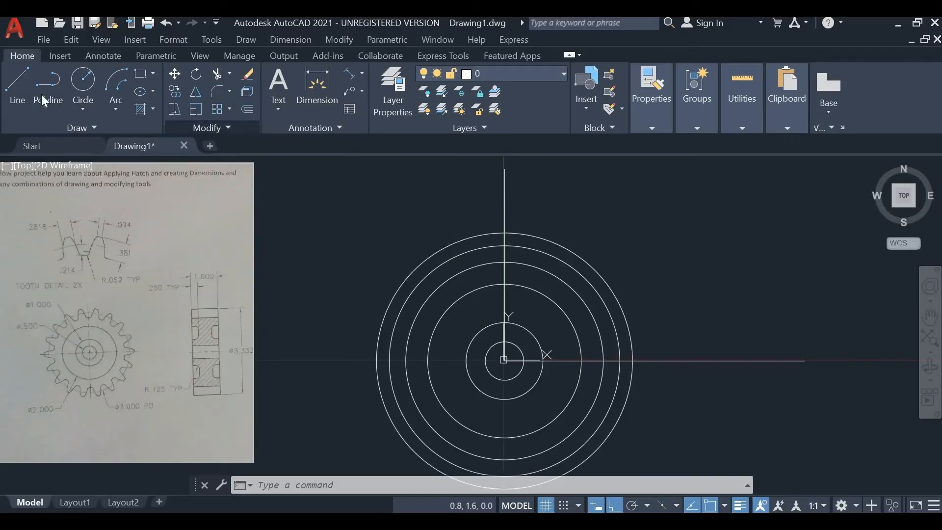
Step: Draw a horizontal line .047 long to the right from where the vertical centreline meets the outside circle
{"action": "type", "text": "LI"}
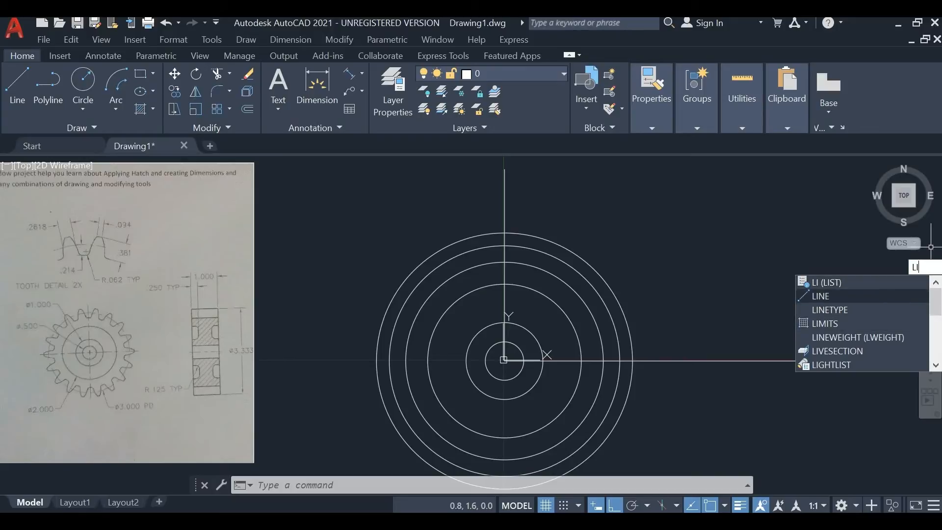
{"action": "key", "text": "Return"}
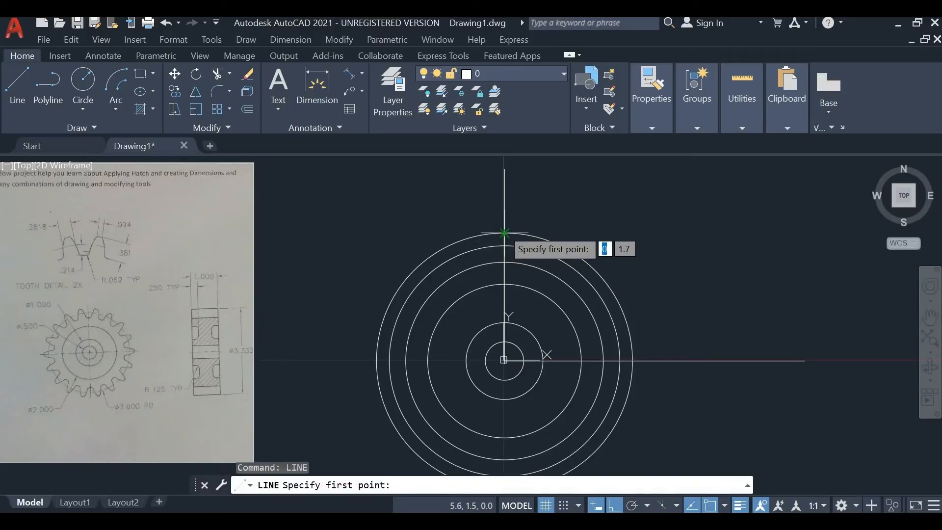
{"action": "left_click", "coordinate": [504, 233]}
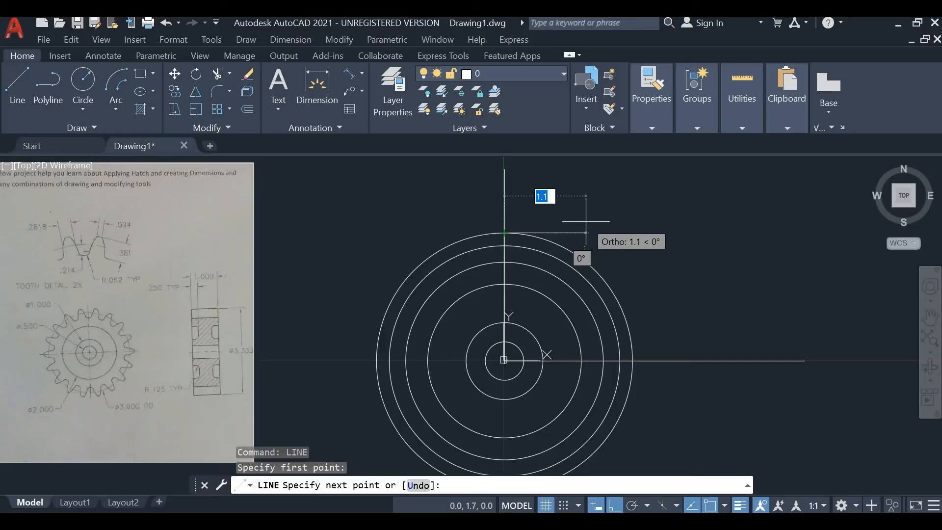
{"action": "key", "text": "BackSpace"}
{"action": "type", "text": ".047"}
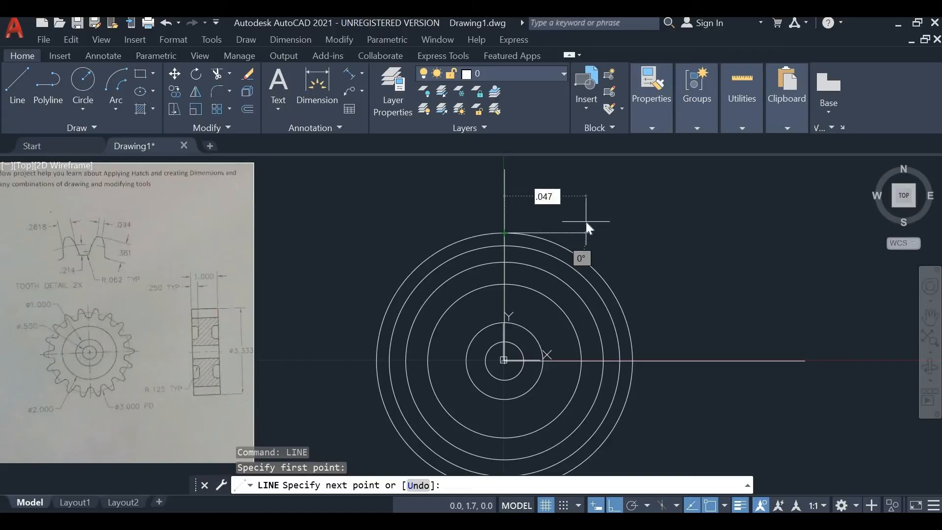
{"action": "key", "text": "Return"}
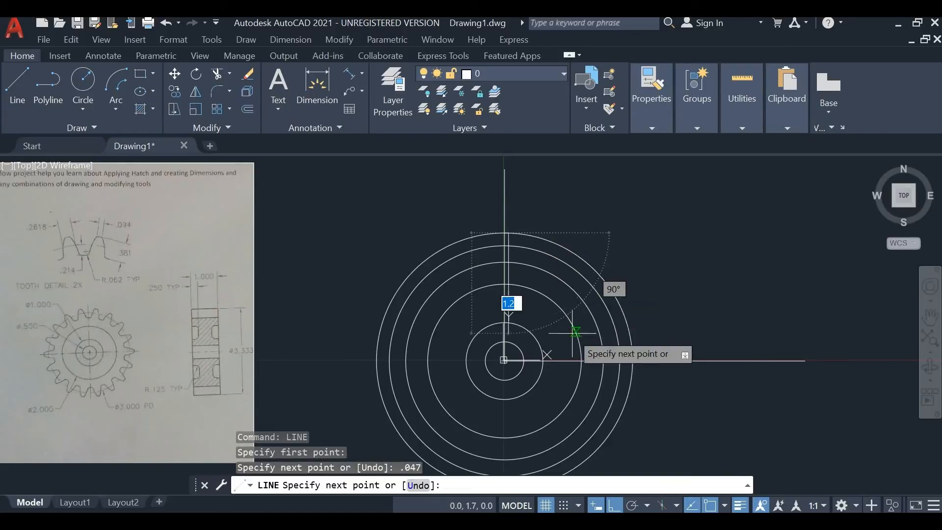
{"action": "scroll", "coordinate": [531, 324], "scroll_direction": "up", "scroll_amount": 8}
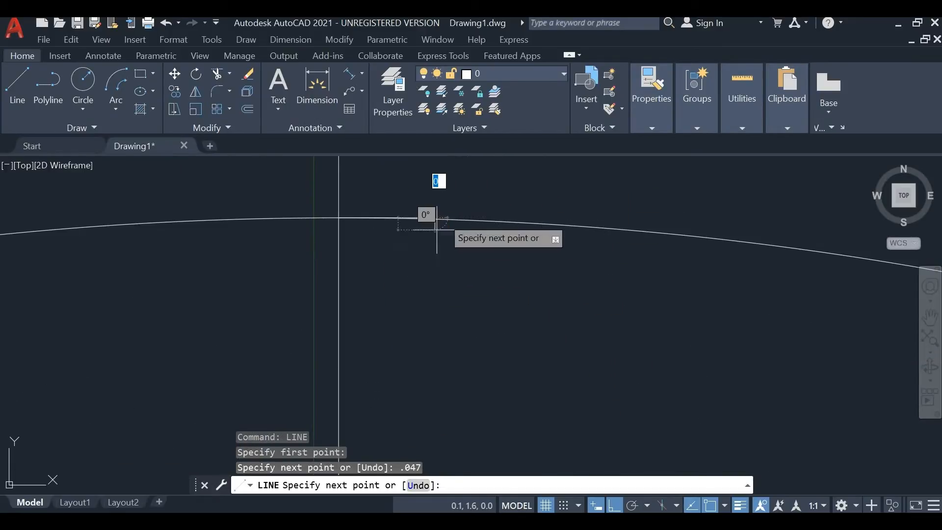
{"action": "key", "text": "Escape"}
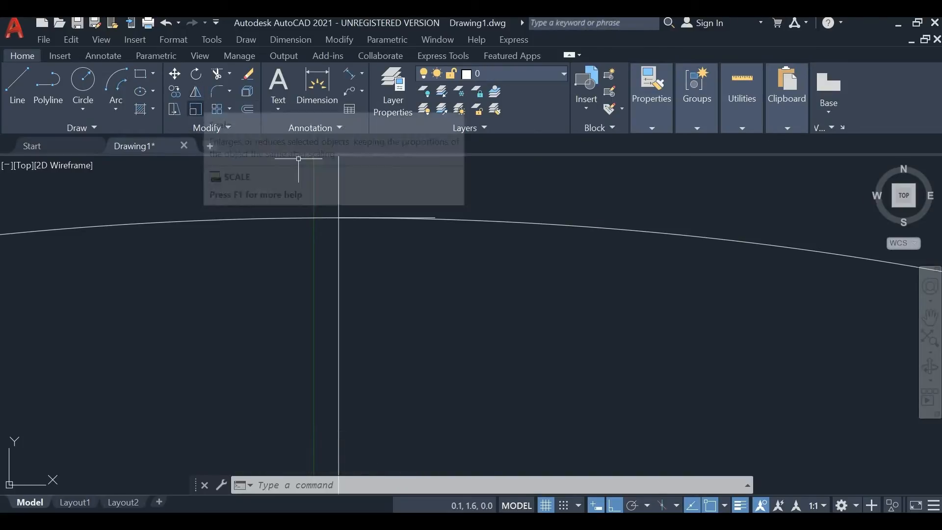
Step: Mirror the .047 tip line on the outside circle about the vertical centreline, keeping the source line
{"action": "type", "text": "mi"}
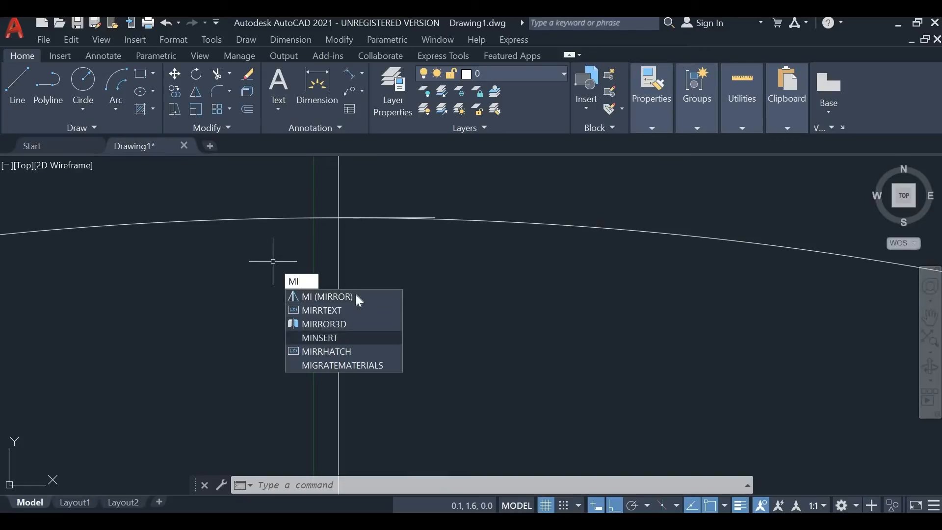
{"action": "left_click", "coordinate": [355, 294]}
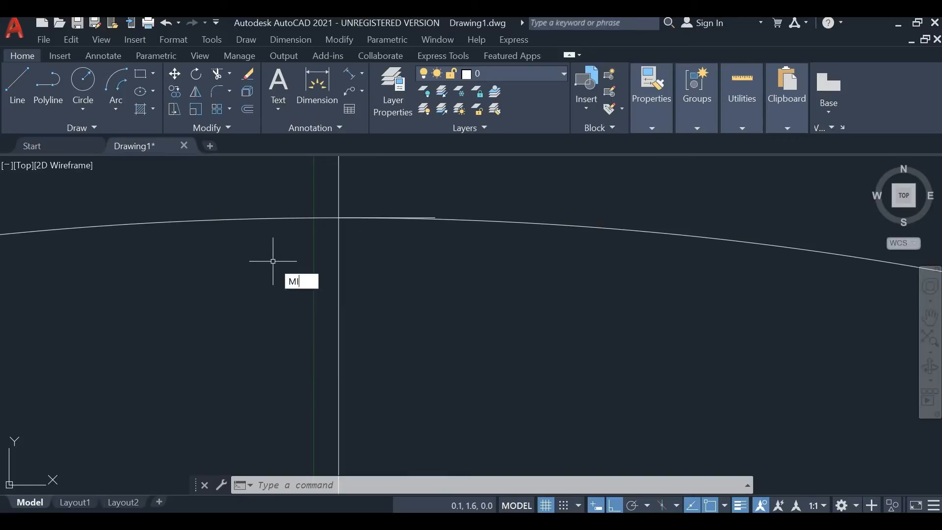
{"action": "left_click", "coordinate": [424, 216]}
{"action": "key", "text": "Return"}
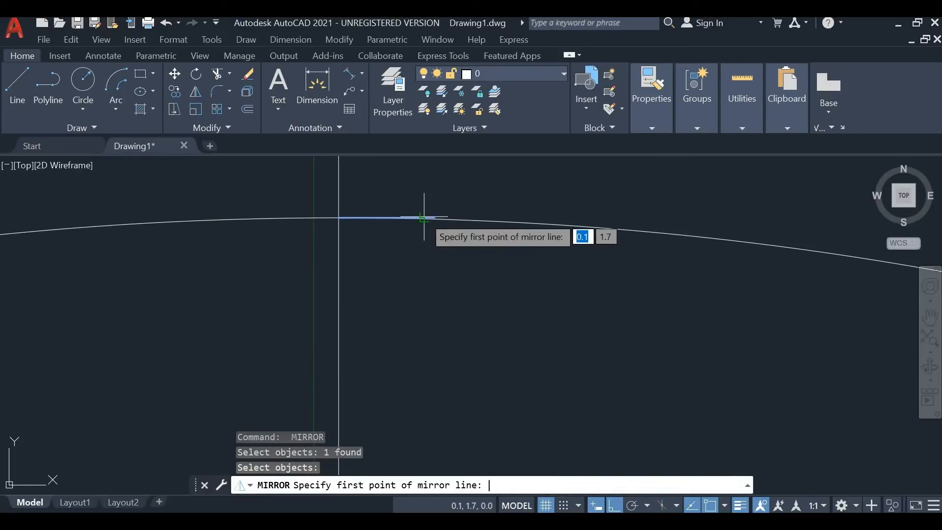
{"action": "left_click", "coordinate": [338, 217]}
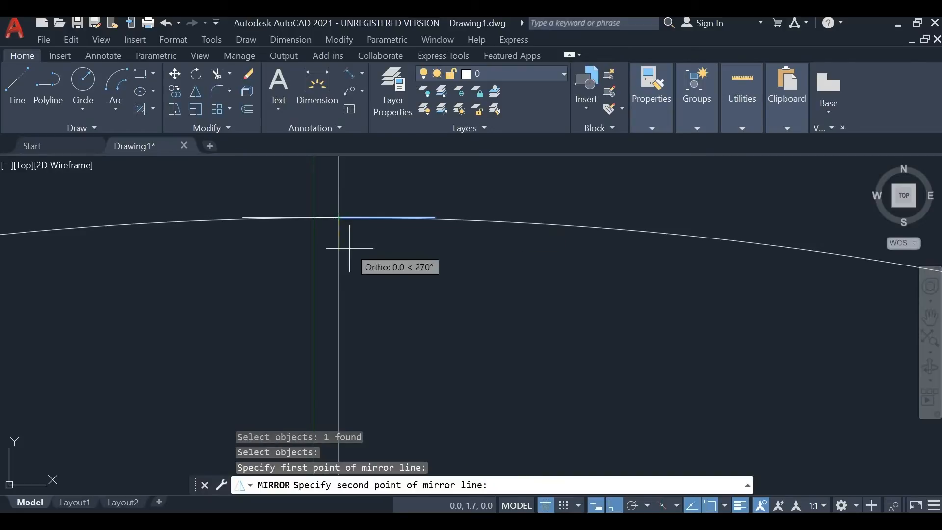
{"action": "left_click", "coordinate": [338, 325]}
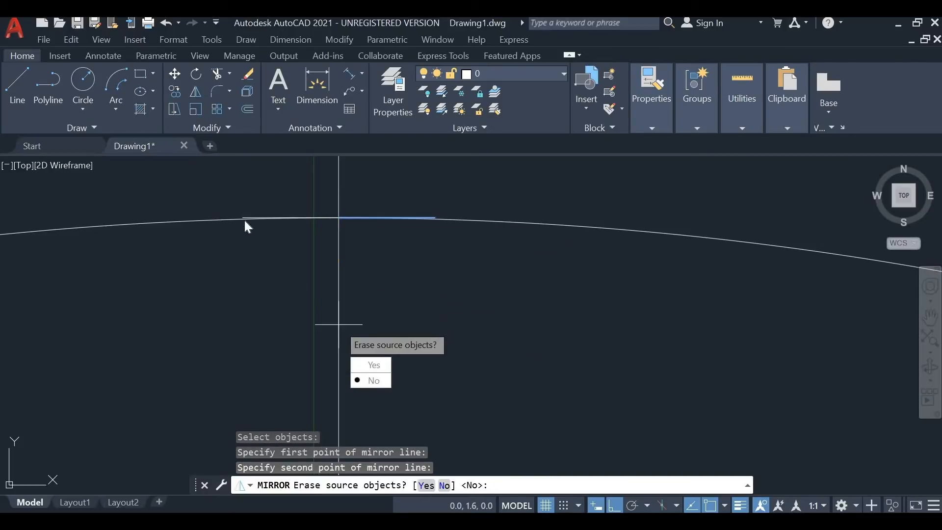
{"action": "scroll", "coordinate": [247, 220], "scroll_direction": "up", "scroll_amount": 2}
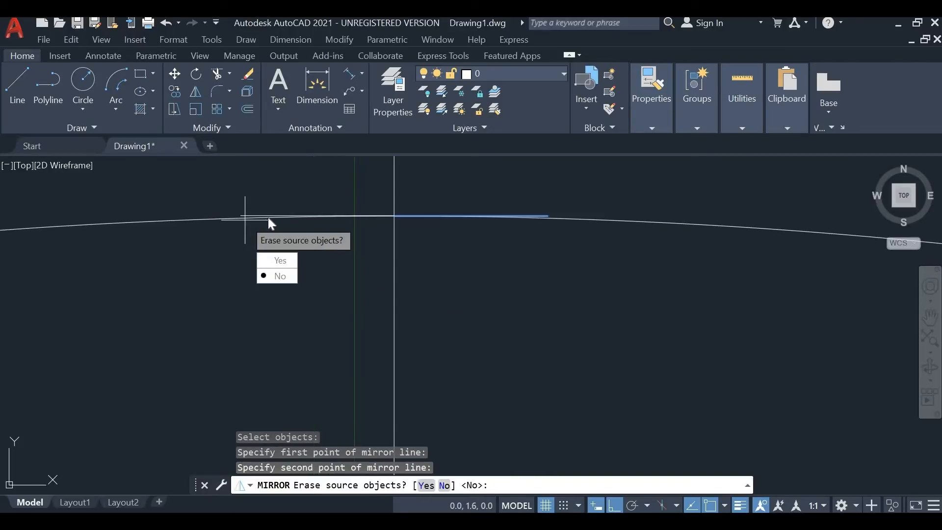
{"action": "left_click", "coordinate": [277, 276]}
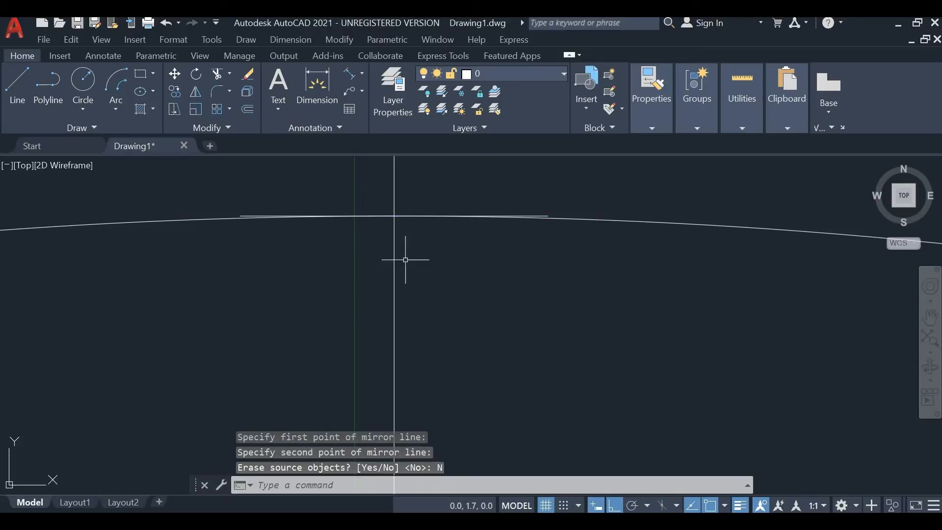
Step: Examine the tooth detail in the reference image for the tooth width at the pitch circle
{"action": "scroll", "coordinate": [368, 278], "scroll_direction": "down", "scroll_amount": 1}
{"action": "scroll", "coordinate": [403, 294], "scroll_direction": "down", "scroll_amount": 1}
{"action": "scroll", "coordinate": [424, 288], "scroll_direction": "down", "scroll_amount": 1}
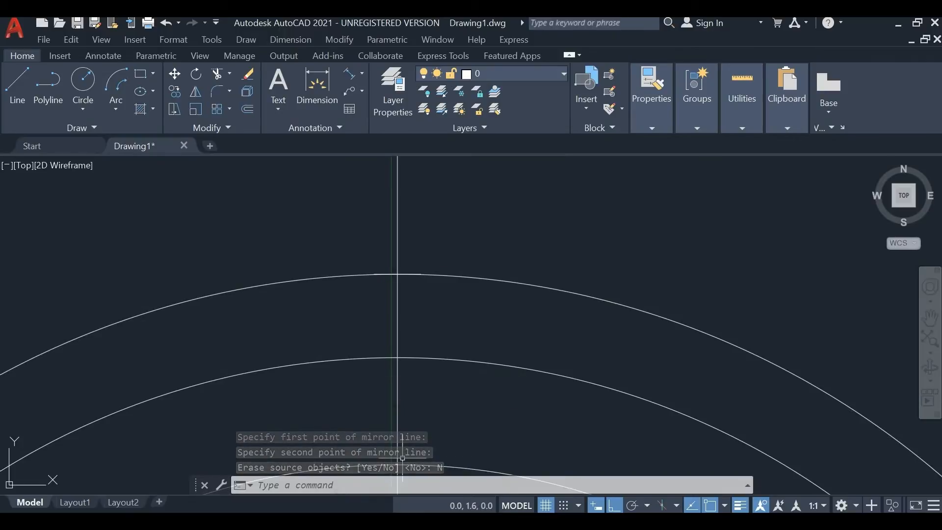
{"action": "scroll", "coordinate": [402, 458], "scroll_direction": "down", "scroll_amount": 5}
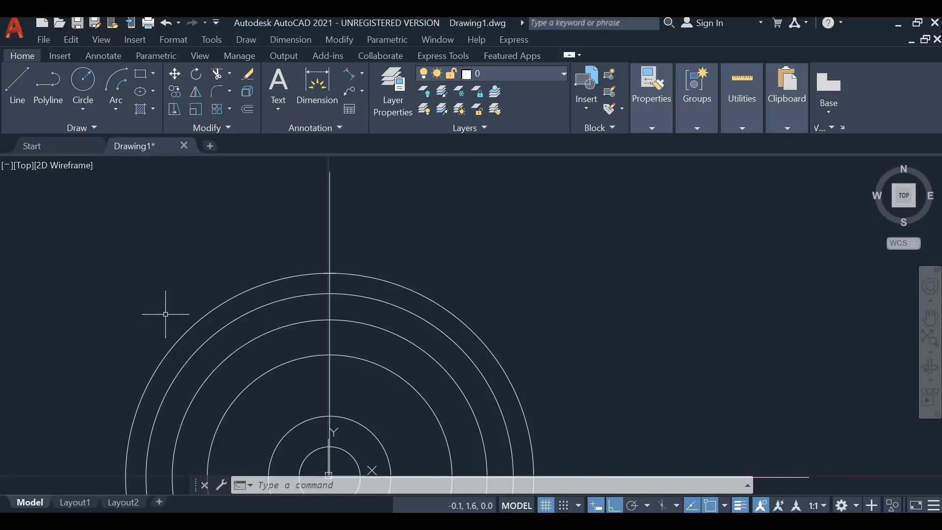
{"action": "scroll", "coordinate": [214, 311], "scroll_direction": "down", "scroll_amount": 4}
{"action": "middle_click_drag", "start_coordinate": [214, 311], "coordinate": [446, 301]}
{"action": "scroll", "coordinate": [195, 312], "scroll_direction": "up", "scroll_amount": 8}
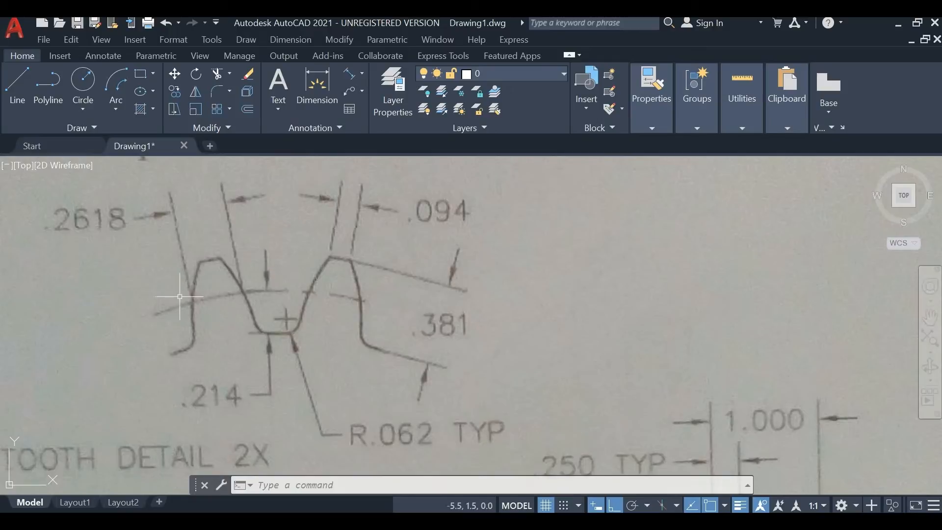
{"action": "scroll", "coordinate": [224, 294], "scroll_direction": "down", "scroll_amount": 6}
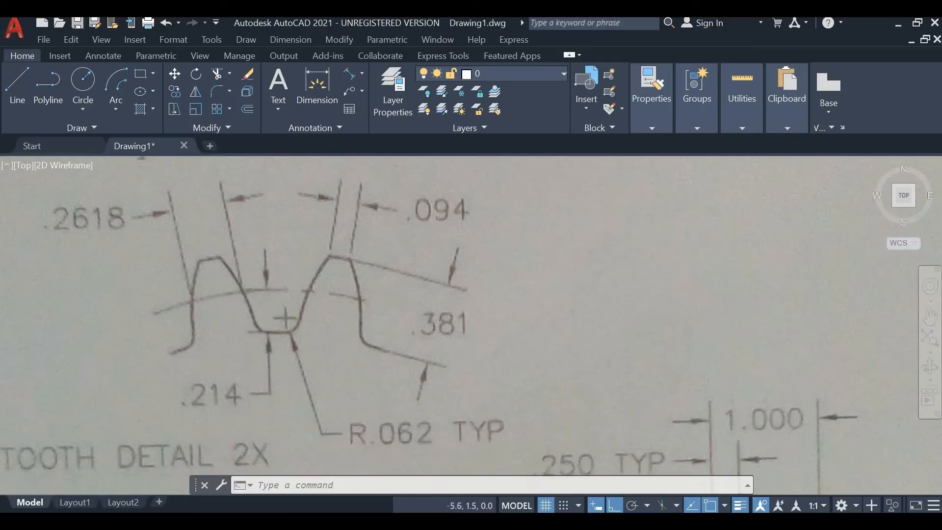
{"action": "scroll", "coordinate": [225, 295], "scroll_direction": "down", "scroll_amount": 3}
{"action": "middle_click_drag", "start_coordinate": [462, 271], "coordinate": [425, 276]}
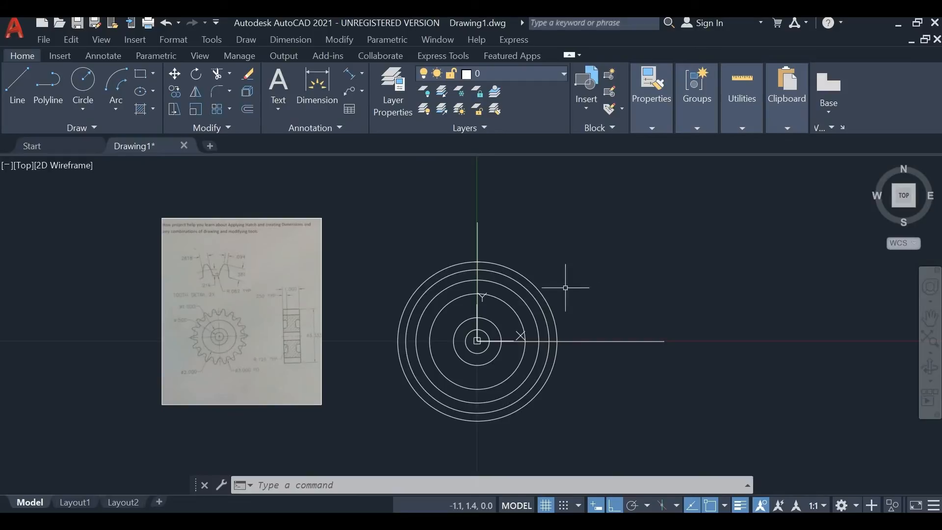
{"action": "scroll", "coordinate": [488, 278], "scroll_direction": "up", "scroll_amount": 2}
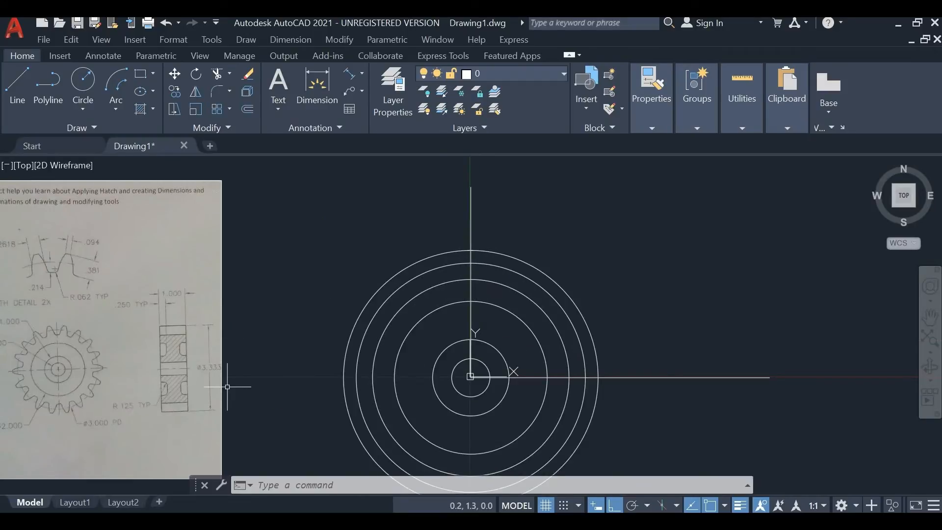
Step: Calculate half of the .2618 tooth width in the calculator and close it
{"action": "key", "text": "ctrl+8"}
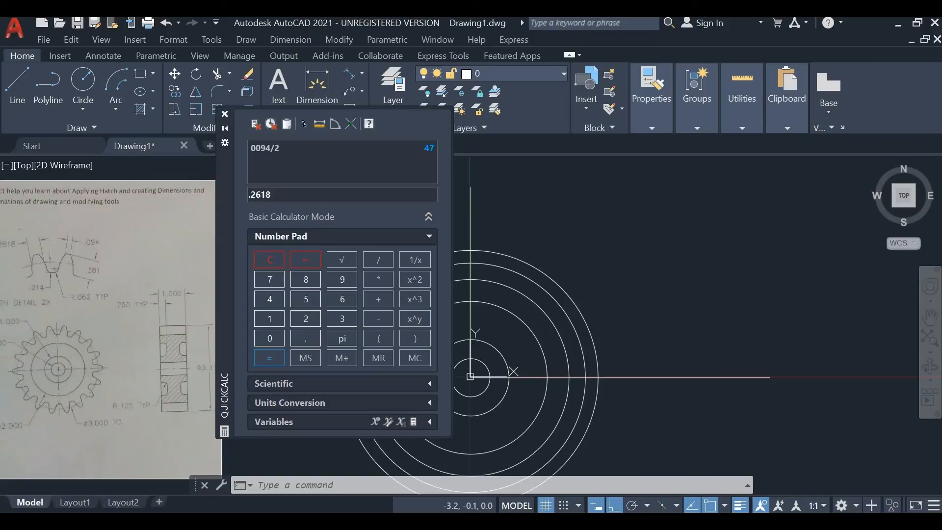
{"action": "left_click", "coordinate": [378, 260]}
{"action": "type", "text": "2"}
{"action": "key", "text": "Return"}
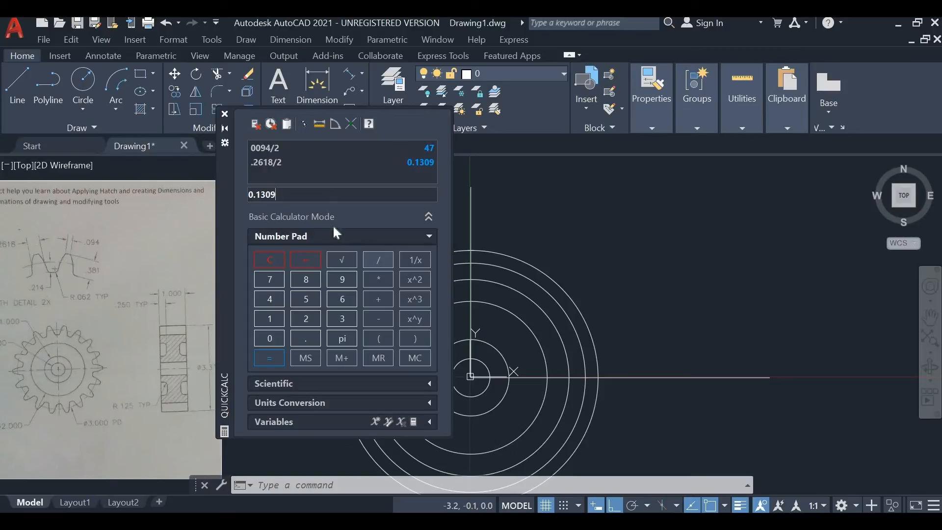
{"action": "left_click", "coordinate": [224, 116]}
Step: Draw a horizontal line 0.1309 long to the right from where the vertical centreline meets the pitch circle
{"action": "scroll", "coordinate": [480, 246], "scroll_direction": "up", "scroll_amount": 10}
{"action": "type", "text": "LI"}
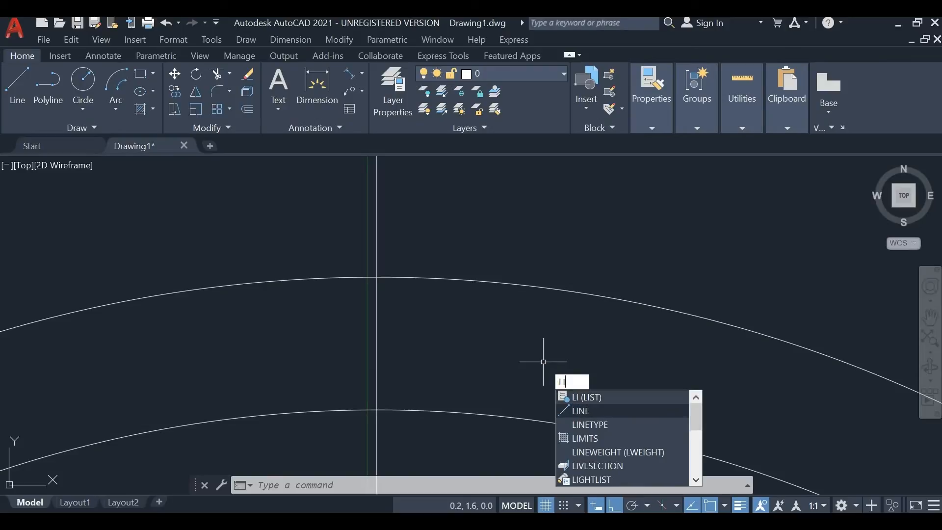
{"action": "left_click", "coordinate": [580, 413]}
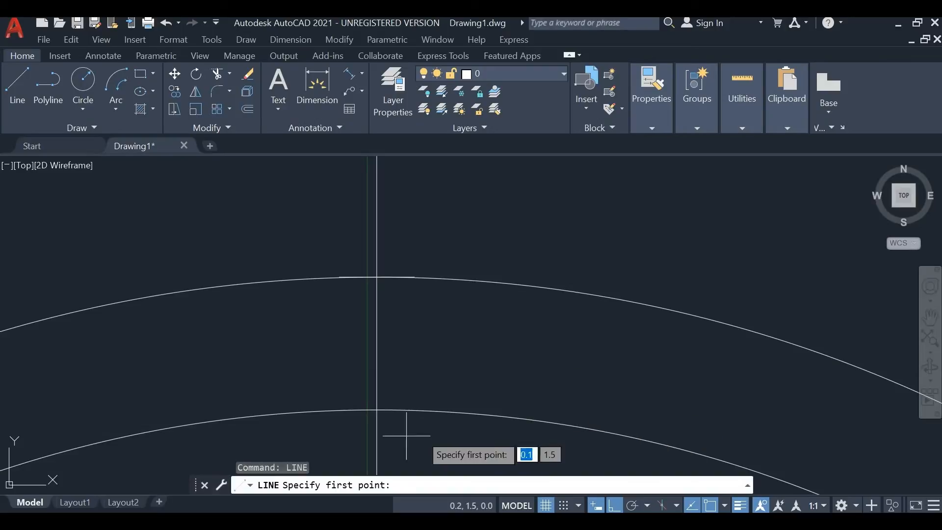
{"action": "left_click", "coordinate": [376, 410]}
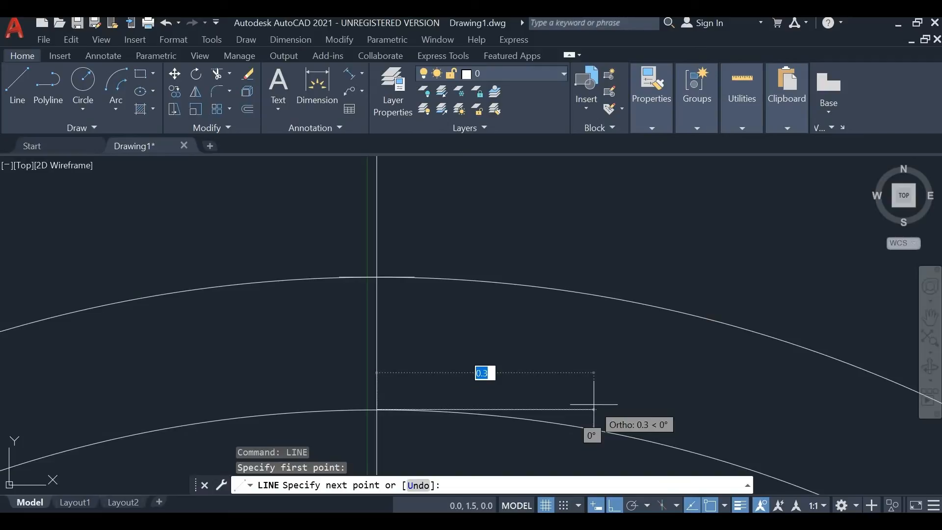
{"action": "type", "text": "0"}
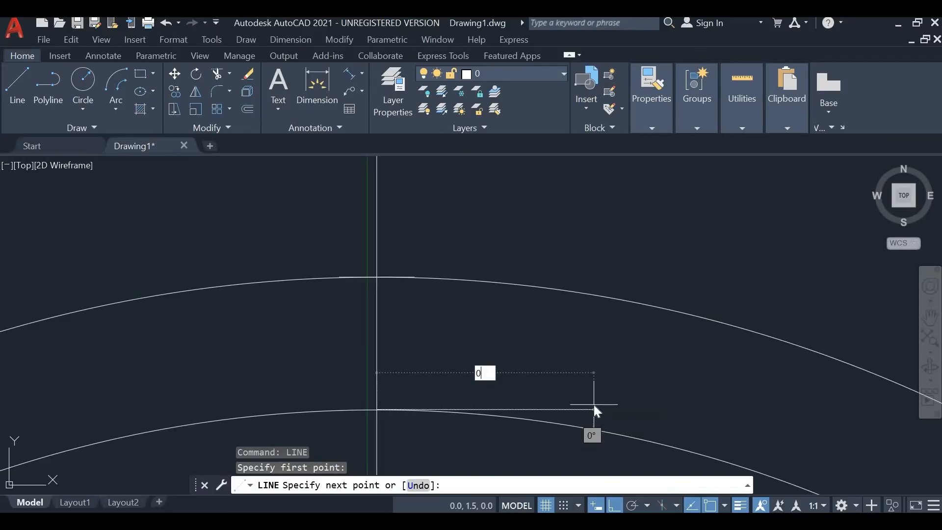
{"action": "type", "text": ".1309"}
{"action": "key", "text": "Return"}
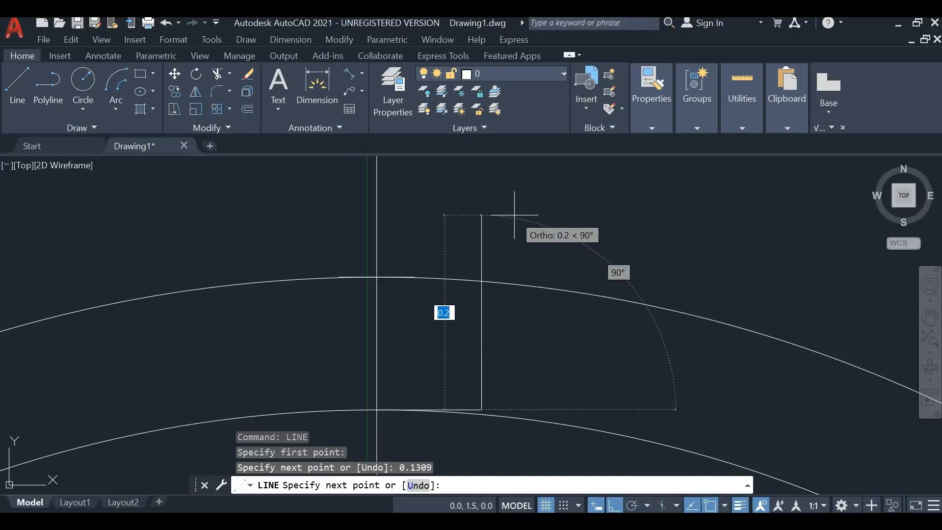
{"action": "key", "text": "Escape"}
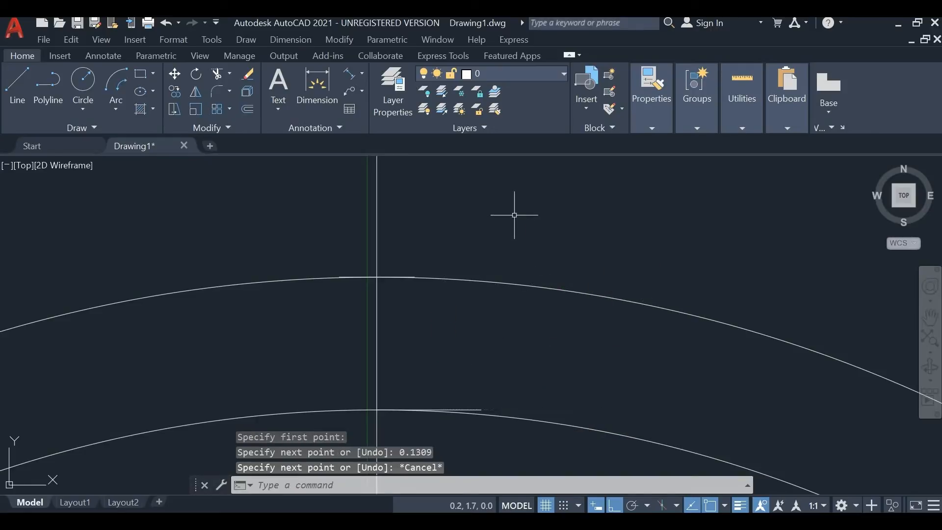
Step: Mirror the 0.1309 line on the pitch circle about the vertical centreline, keeping the source line
{"action": "type", "text": "MI"}
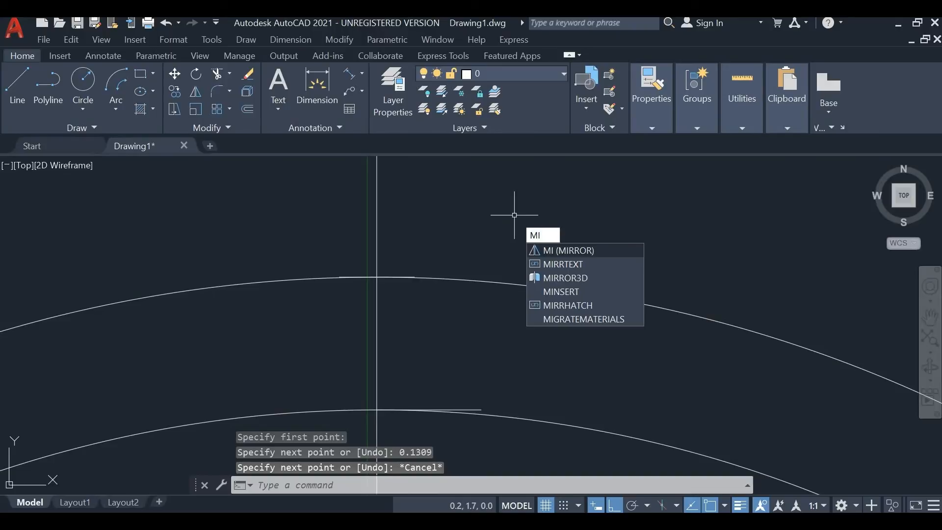
{"action": "key", "text": "Return"}
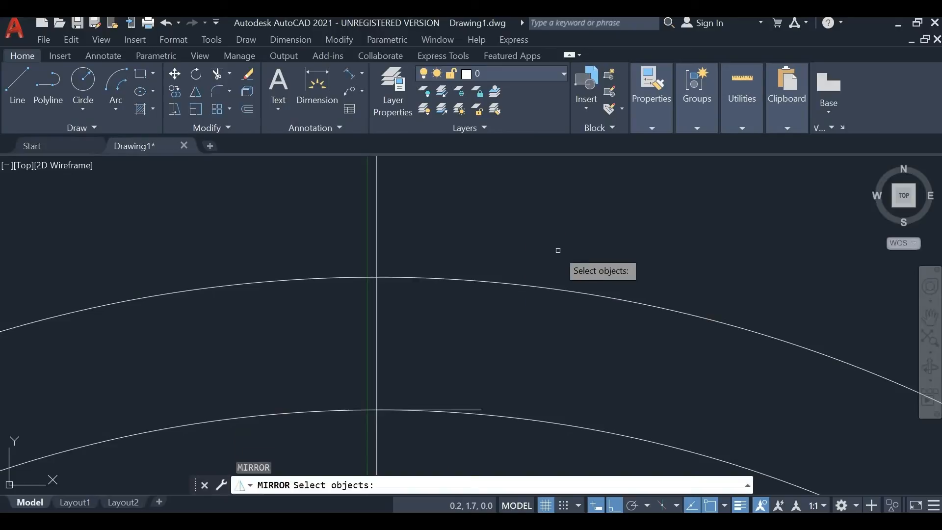
{"action": "left_click", "coordinate": [478, 411]}
{"action": "key", "text": "Return"}
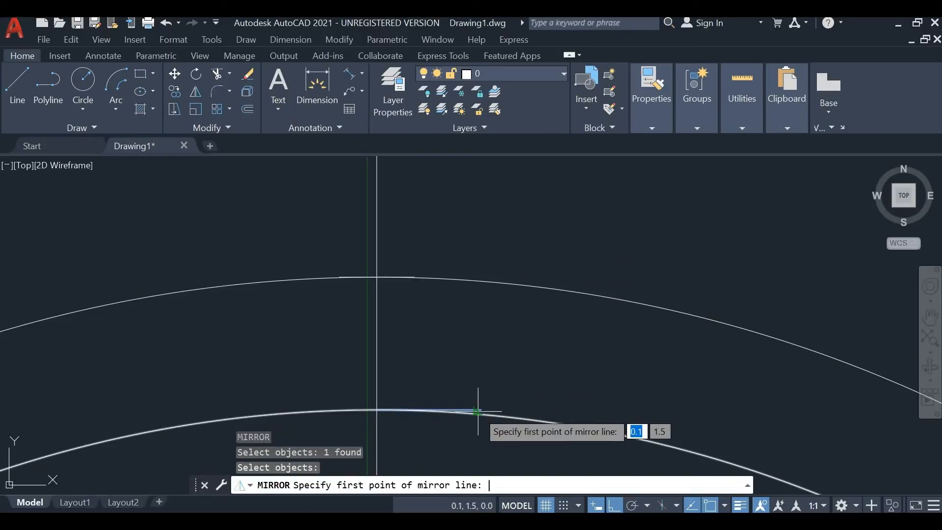
{"action": "left_click", "coordinate": [377, 410]}
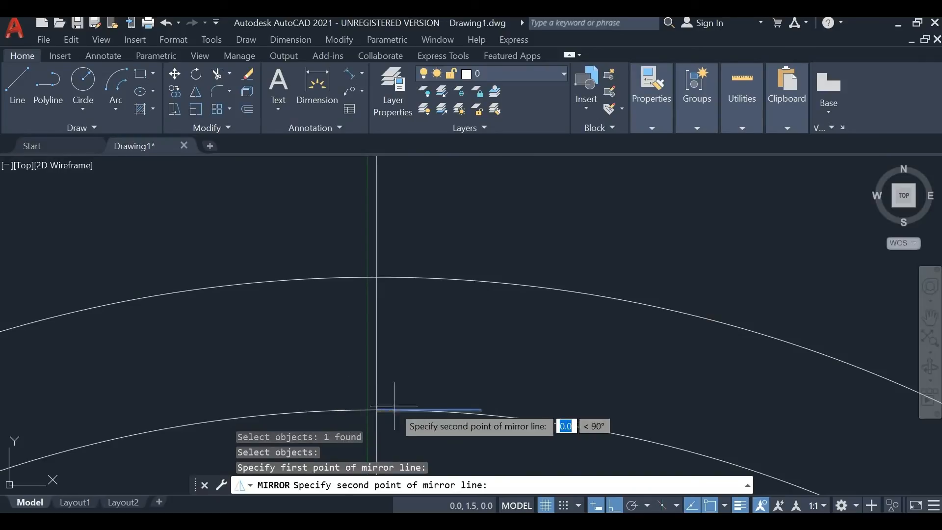
{"action": "scroll", "coordinate": [392, 421], "scroll_direction": "down", "scroll_amount": 2}
{"action": "middle_click_drag", "start_coordinate": [391, 421], "coordinate": [417, 281]}
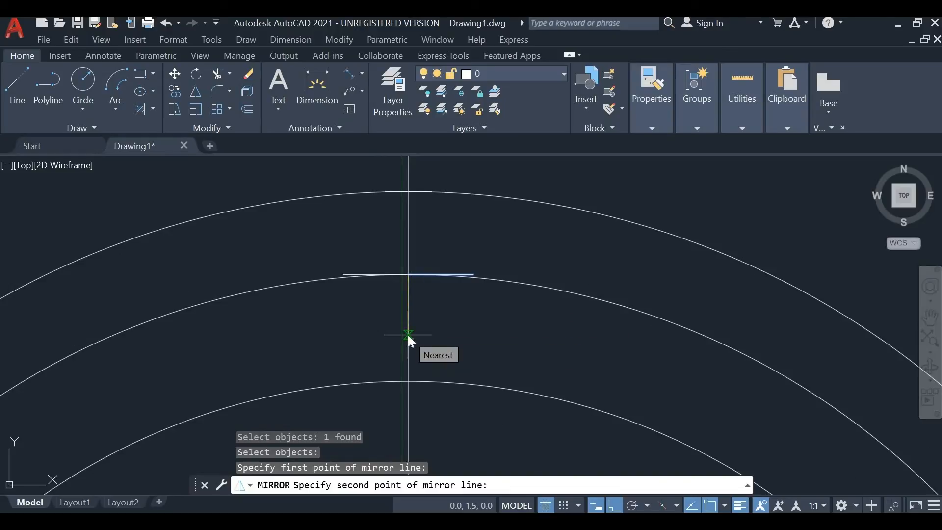
{"action": "left_click", "coordinate": [408, 334]}
{"action": "key", "text": "Return"}
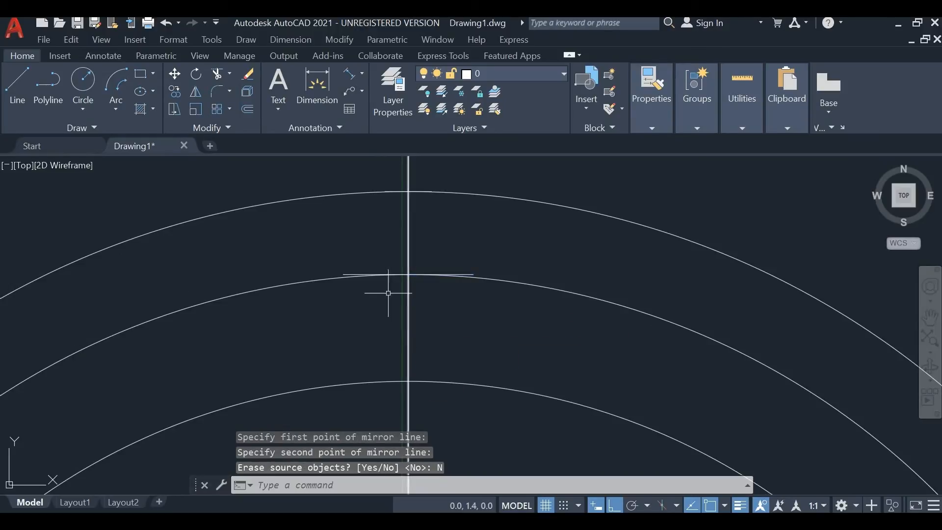
{"action": "scroll", "coordinate": [416, 213], "scroll_direction": "up", "scroll_amount": 2}
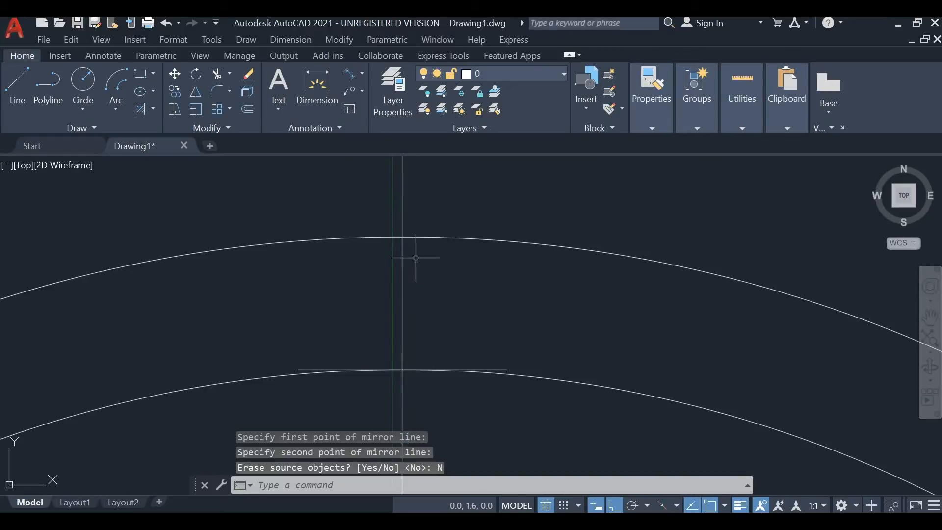
{"action": "key", "text": "Escape"}
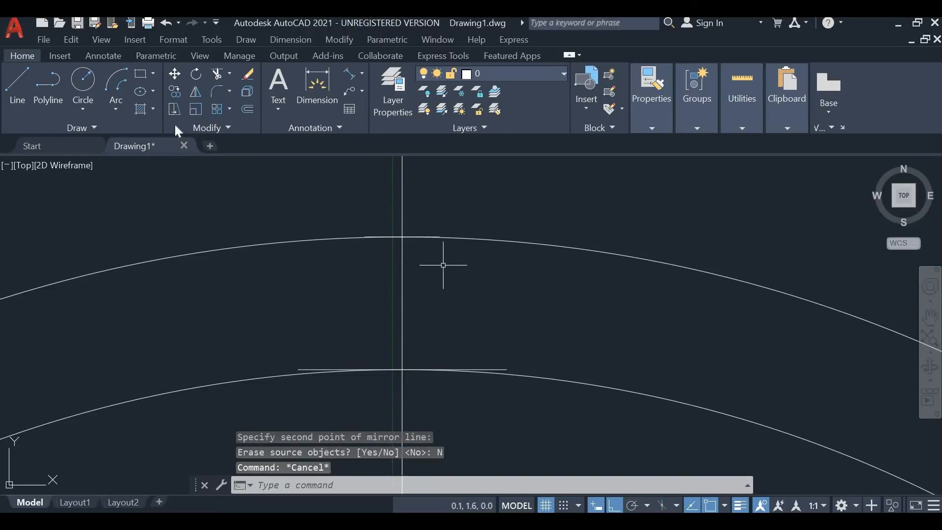
Step: Start a three-point arc and examine the curved tooth flank in the reference image's tooth detail
{"action": "left_click", "coordinate": [119, 110]}
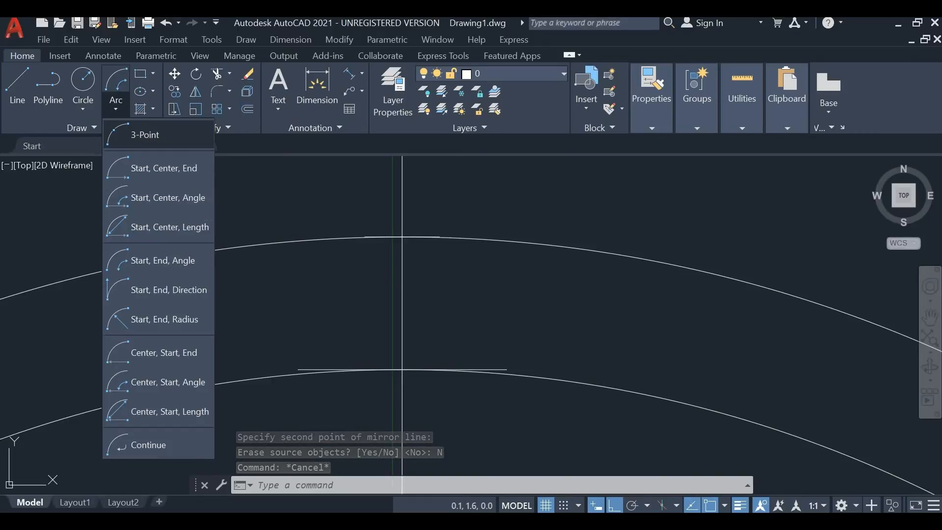
{"action": "left_click", "coordinate": [145, 134]}
{"action": "scroll", "coordinate": [215, 373], "scroll_direction": "down", "scroll_amount": 3}
{"action": "scroll", "coordinate": [215, 373], "scroll_direction": "down", "scroll_amount": 6}
{"action": "middle_click_drag", "start_coordinate": [201, 365], "coordinate": [445, 306]}
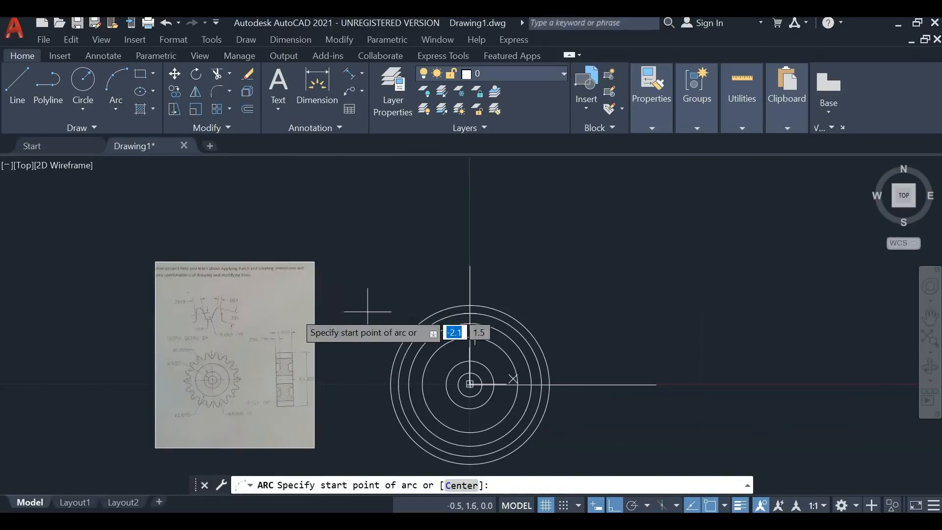
{"action": "scroll", "coordinate": [205, 297], "scroll_direction": "up", "scroll_amount": 10}
{"action": "scroll", "coordinate": [243, 370], "scroll_direction": "up", "scroll_amount": 2}
{"action": "middle_click_drag", "start_coordinate": [243, 371], "coordinate": [243, 190]}
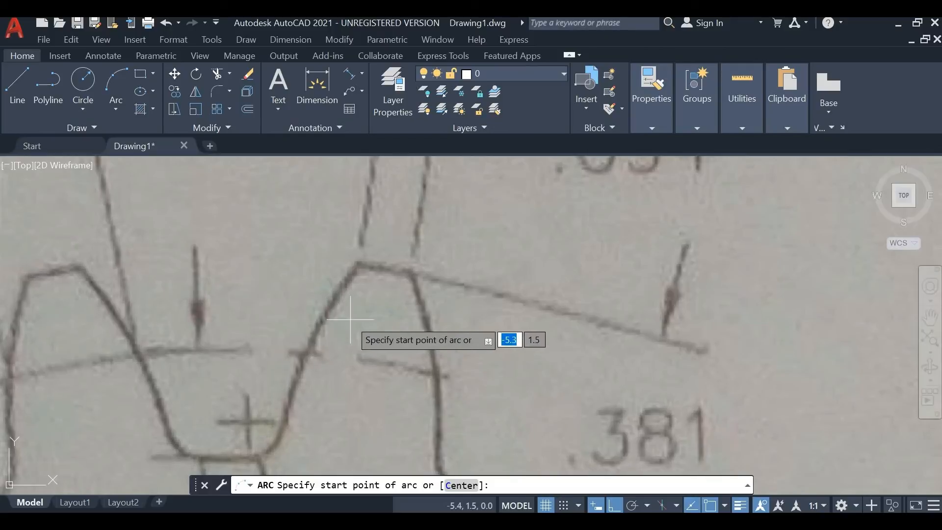
{"action": "scroll", "coordinate": [438, 455], "scroll_direction": "down", "scroll_amount": 5}
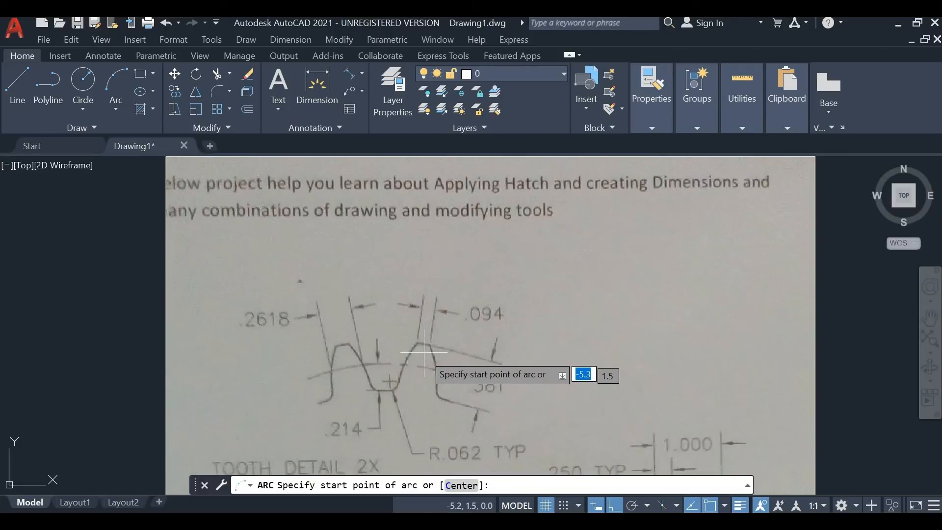
{"action": "scroll", "coordinate": [438, 379], "scroll_direction": "down", "scroll_amount": 2}
Step: Draw the right tooth flank as a three-point arc from the tip line's end through the pitch line's end, straight down to the root circle
{"action": "middle_click_drag", "start_coordinate": [586, 346], "coordinate": [30, 235]}
{"action": "scroll", "coordinate": [202, 246], "scroll_direction": "up", "scroll_amount": 6}
{"action": "middle_click_drag", "start_coordinate": [410, 295], "coordinate": [326, 260]}
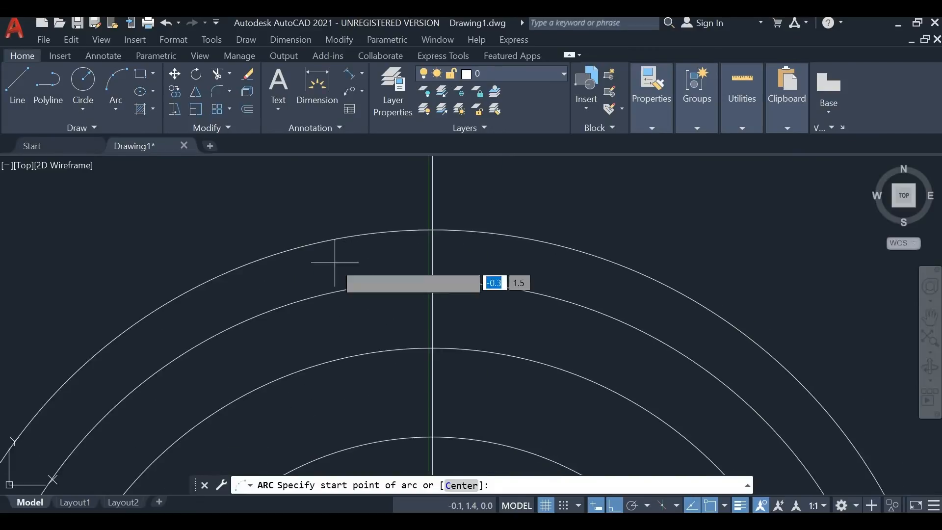
{"action": "left_click", "coordinate": [450, 229]}
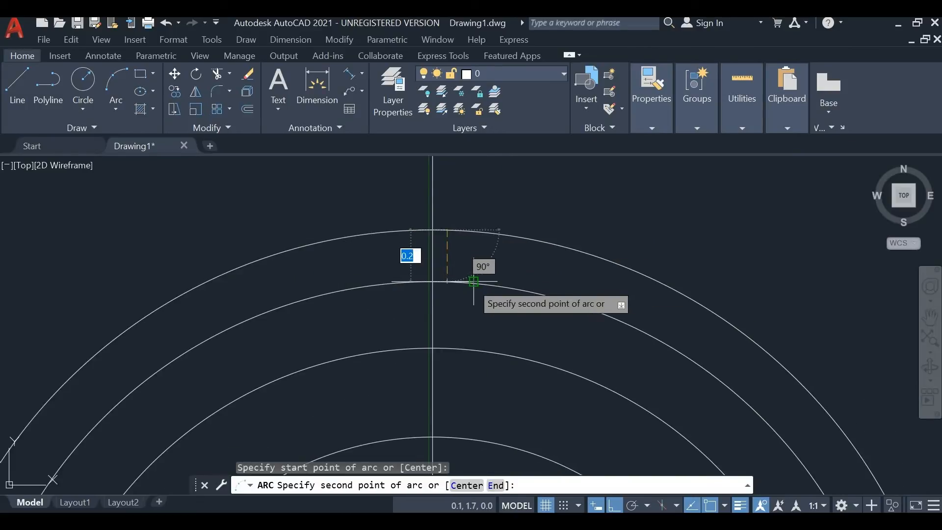
{"action": "left_click", "coordinate": [473, 281]}
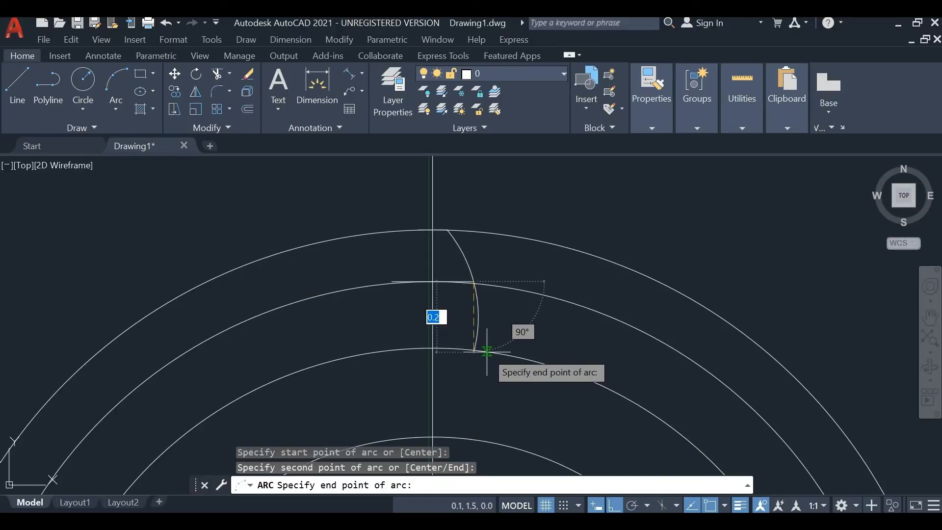
{"action": "scroll", "coordinate": [461, 314], "scroll_direction": "up", "scroll_amount": 4}
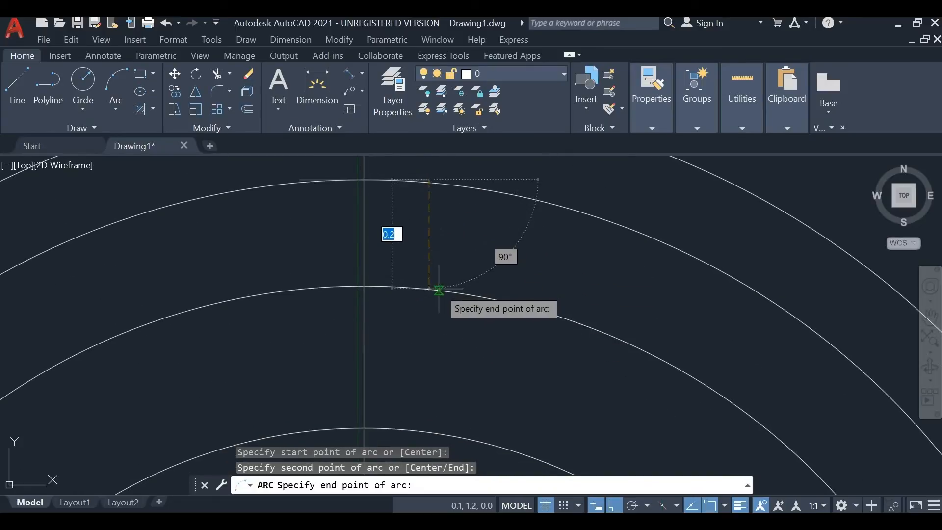
{"action": "left_click", "coordinate": [439, 290]}
{"action": "scroll", "coordinate": [446, 307], "scroll_direction": "down", "scroll_amount": 4}
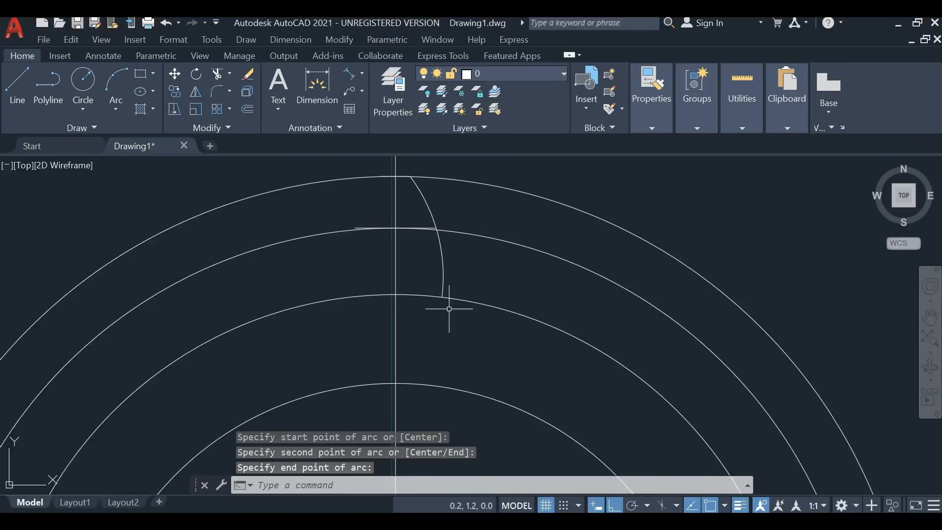
{"action": "key", "text": "Escape"}
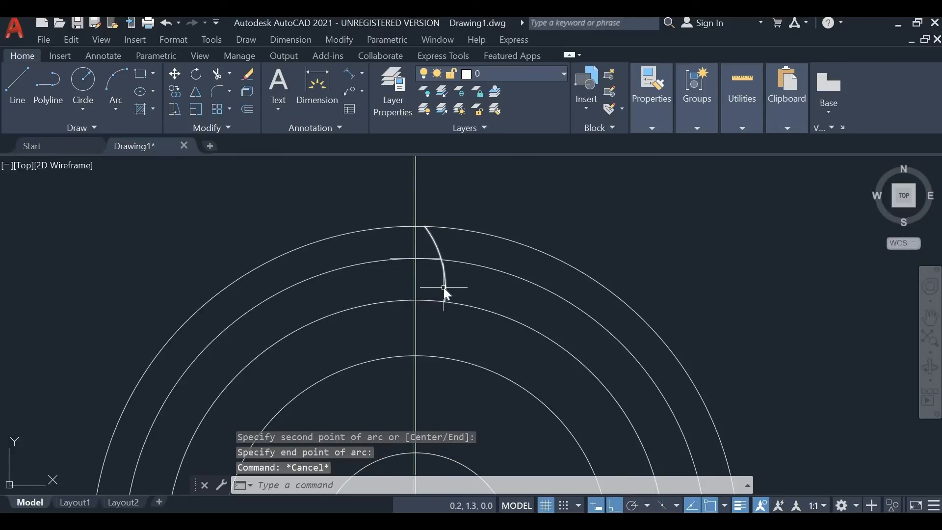
Step: Mirror the right flank arc about the vertical centreline, keeping the source arc
{"action": "type", "text": "m"}
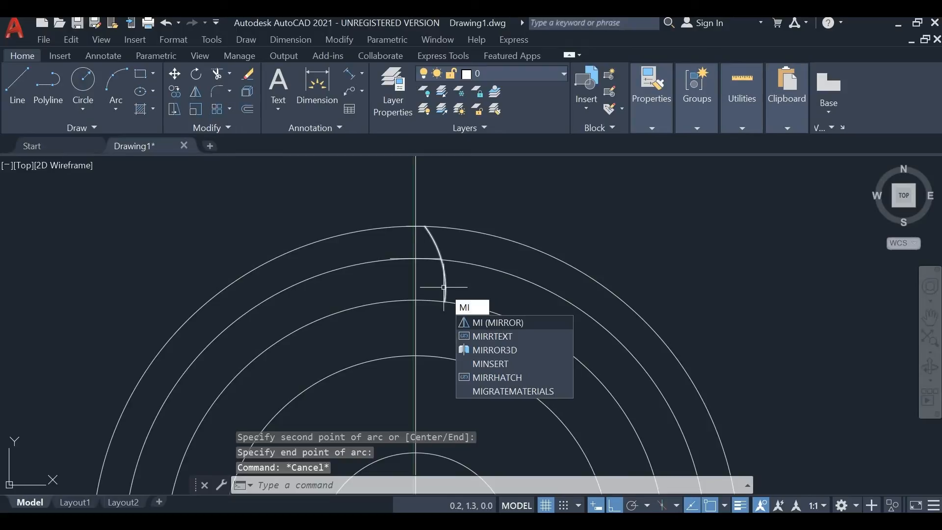
{"action": "key", "text": "Return"}
{"action": "left_click", "coordinate": [445, 281]}
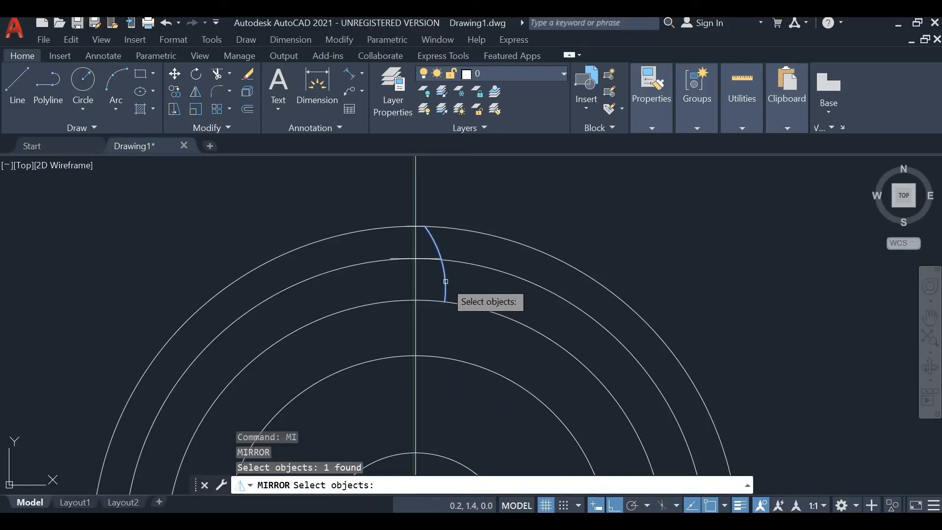
{"action": "key", "text": "Return"}
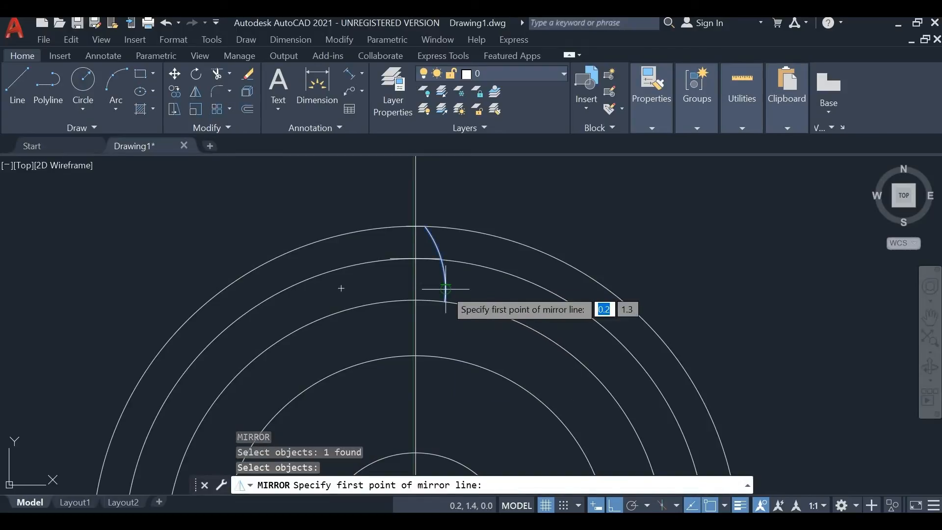
{"action": "left_click", "coordinate": [415, 300]}
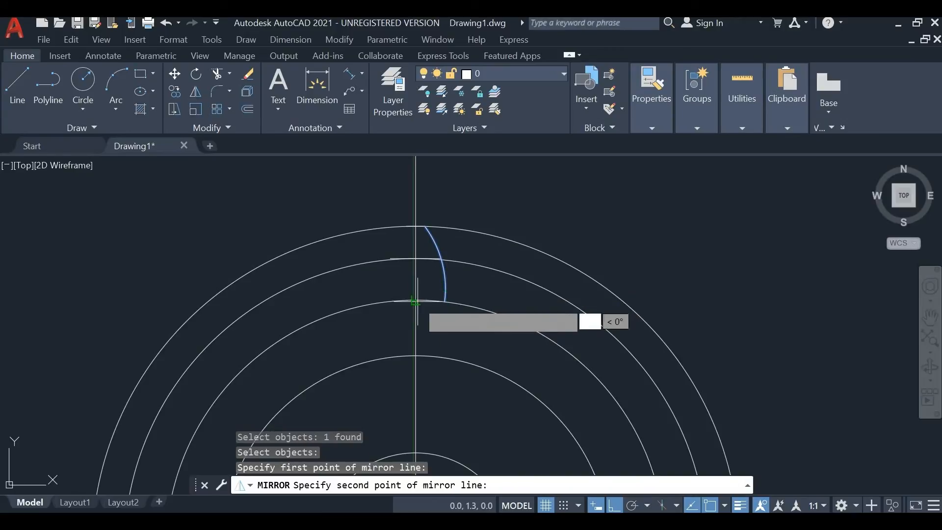
{"action": "left_click", "coordinate": [416, 257]}
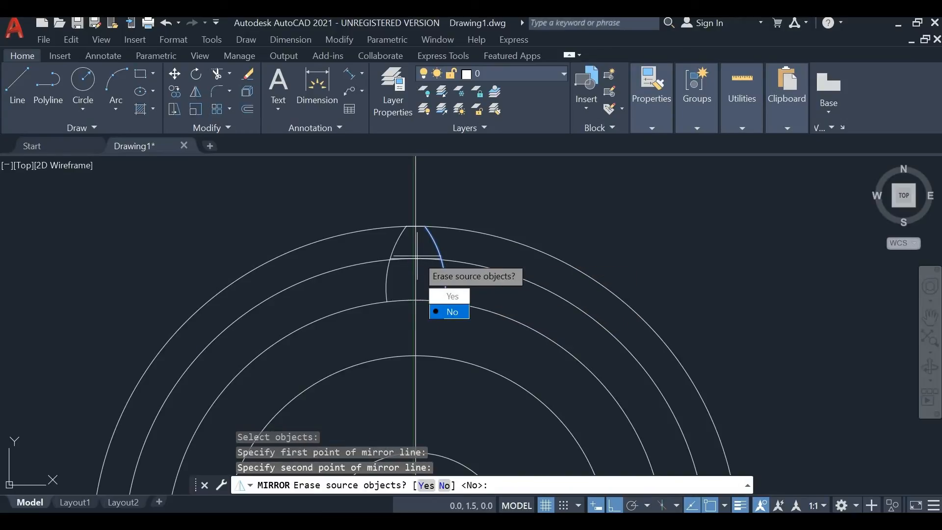
{"action": "left_click", "coordinate": [449, 312]}
Step: Examine the tooth detail in the reference image for the fillet radius at the tooth root
{"action": "scroll", "coordinate": [455, 329], "scroll_direction": "up", "scroll_amount": 2}
{"action": "middle_click_drag", "start_coordinate": [456, 329], "coordinate": [420, 209]}
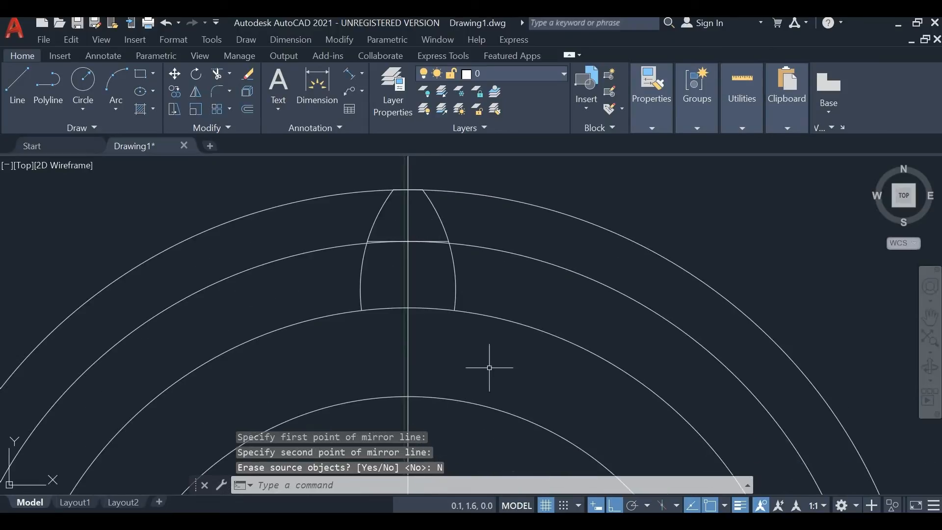
{"action": "scroll", "coordinate": [407, 363], "scroll_direction": "down", "scroll_amount": 2}
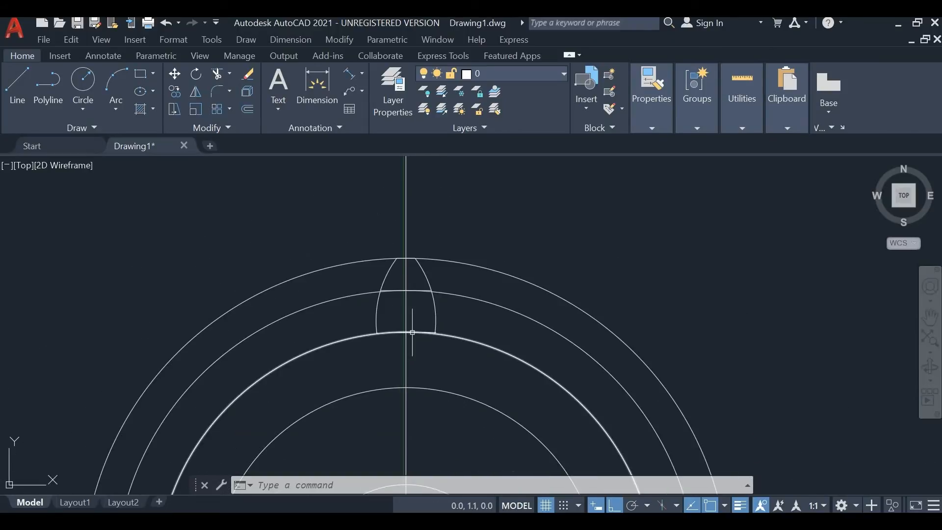
{"action": "scroll", "coordinate": [393, 337], "scroll_direction": "down", "scroll_amount": 6}
{"action": "middle_click_drag", "start_coordinate": [333, 368], "coordinate": [447, 335]}
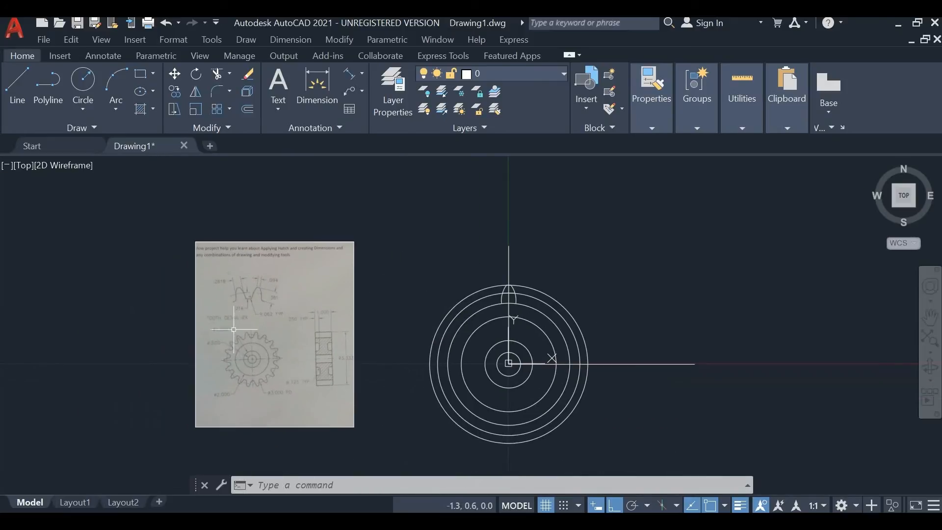
{"action": "scroll", "coordinate": [233, 329], "scroll_direction": "up", "scroll_amount": 2}
{"action": "scroll", "coordinate": [274, 299], "scroll_direction": "up", "scroll_amount": 2}
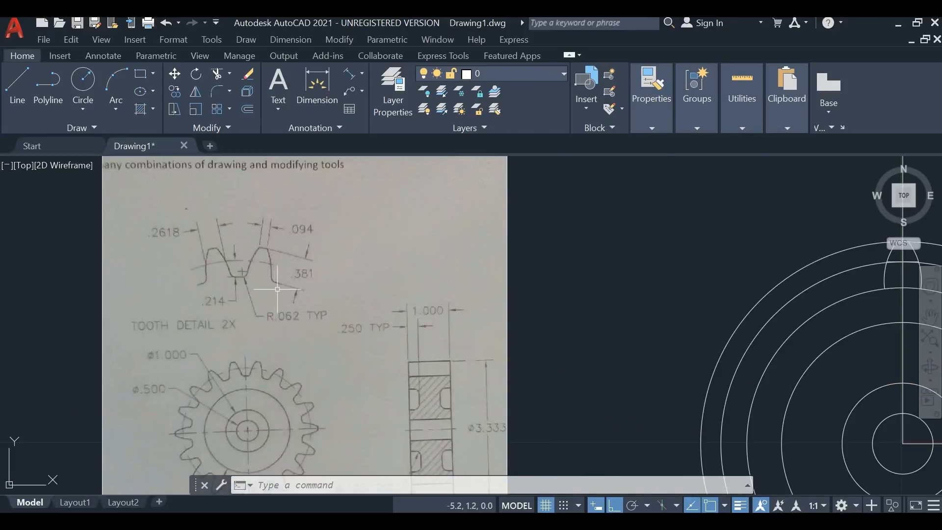
{"action": "scroll", "coordinate": [277, 289], "scroll_direction": "up", "scroll_amount": 2}
{"action": "scroll", "coordinate": [276, 266], "scroll_direction": "up", "scroll_amount": 4}
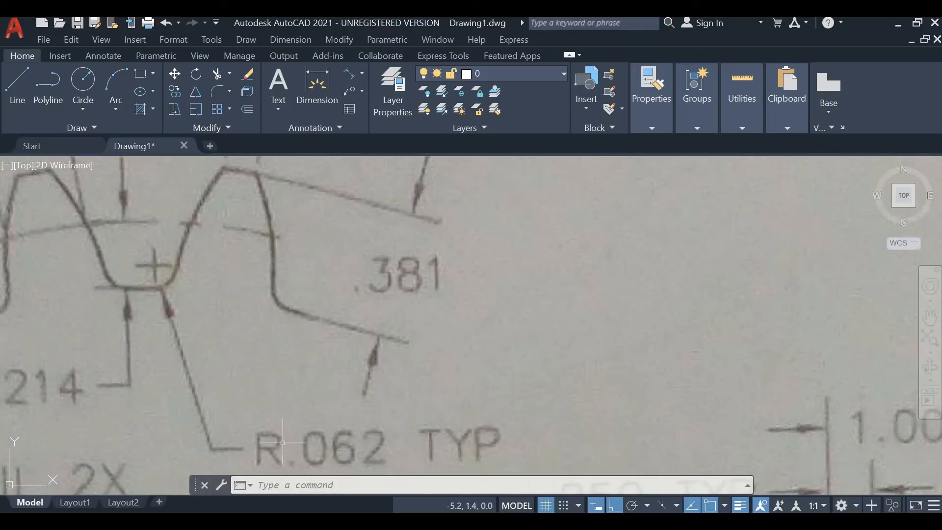
{"action": "scroll", "coordinate": [336, 447], "scroll_direction": "down", "scroll_amount": 10}
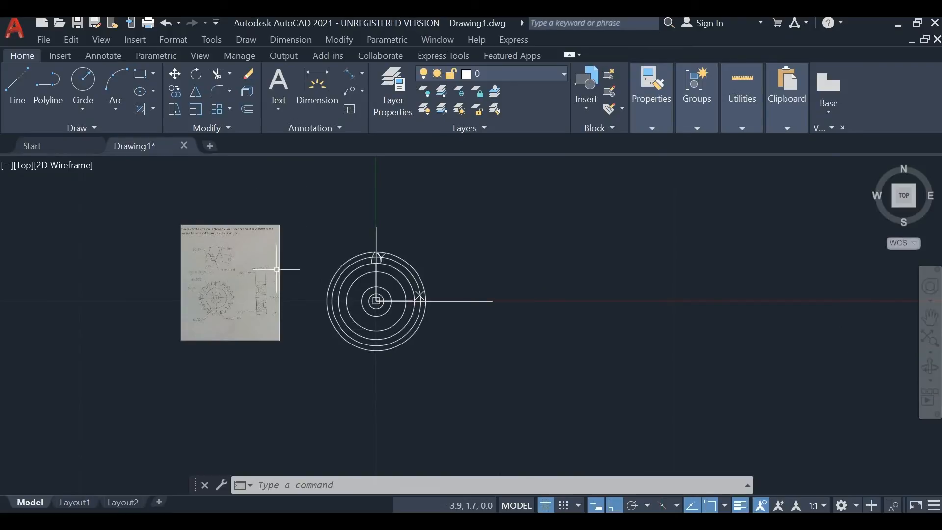
Step: Fillet the corner between the right tooth flank and the root circle with a radius of 0.062
{"action": "type", "text": "F"}
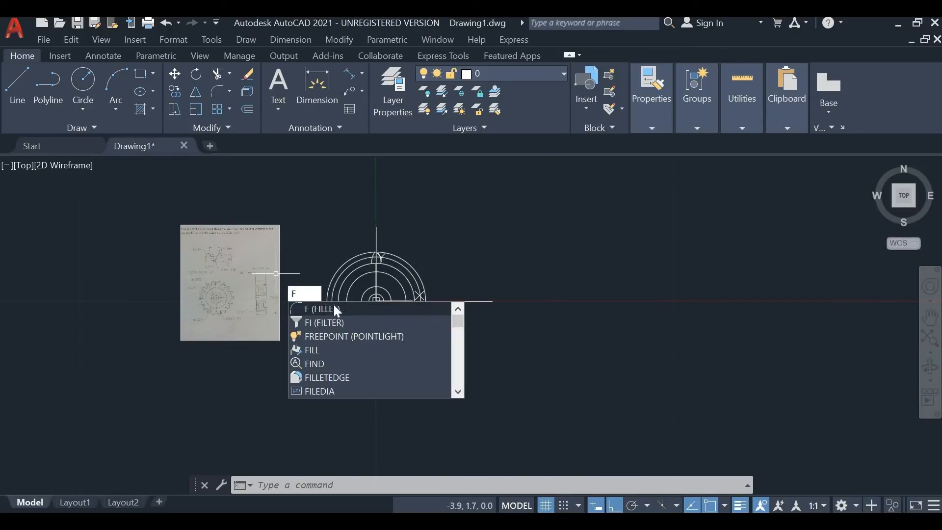
{"action": "key", "text": "Return"}
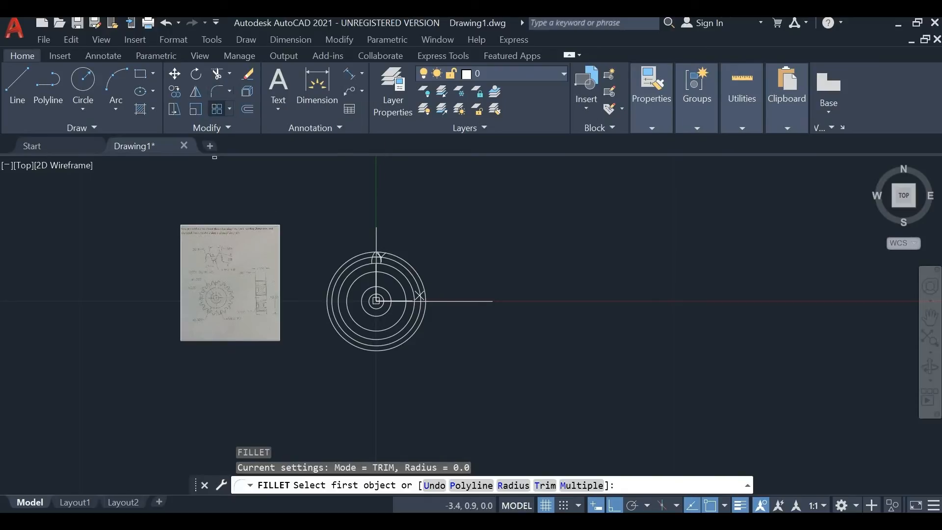
{"action": "scroll", "coordinate": [408, 269], "scroll_direction": "up", "scroll_amount": 4}
{"action": "scroll", "coordinate": [410, 264], "scroll_direction": "up", "scroll_amount": 4}
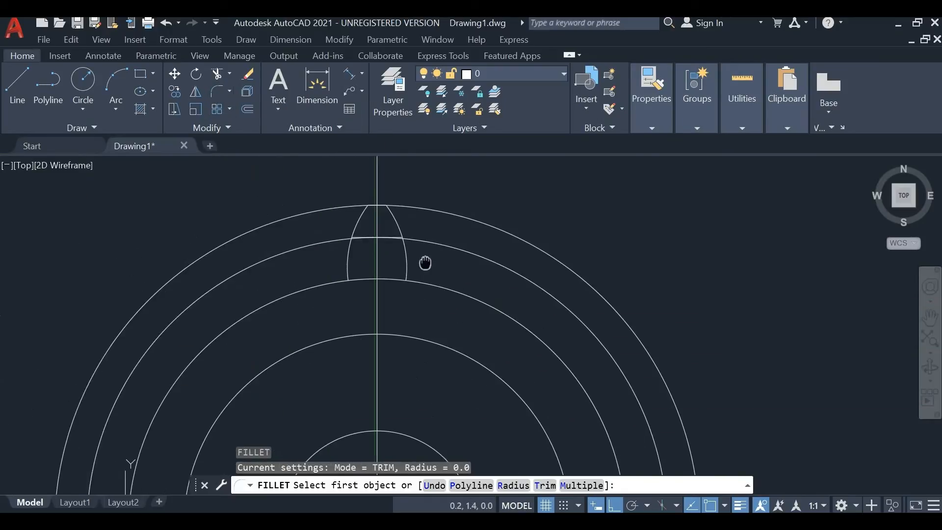
{"action": "left_click", "coordinate": [519, 485]}
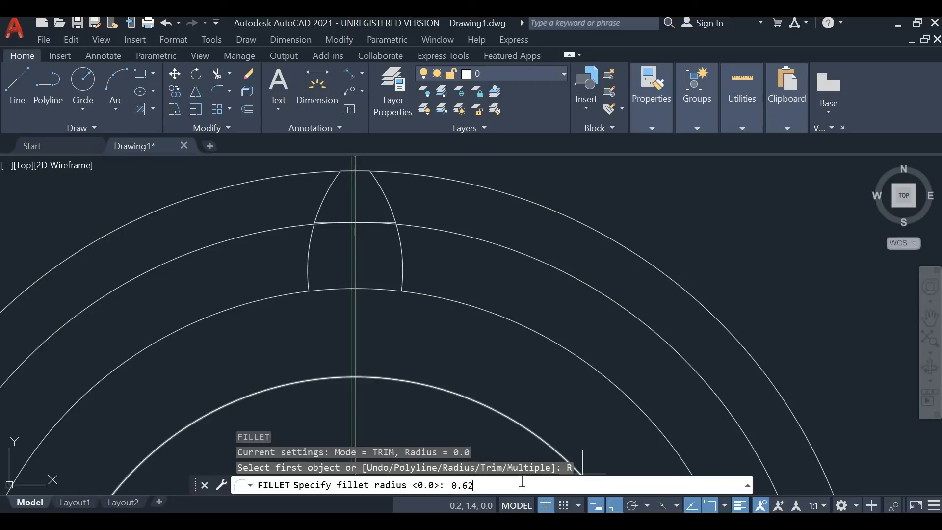
{"action": "key", "text": "Return"}
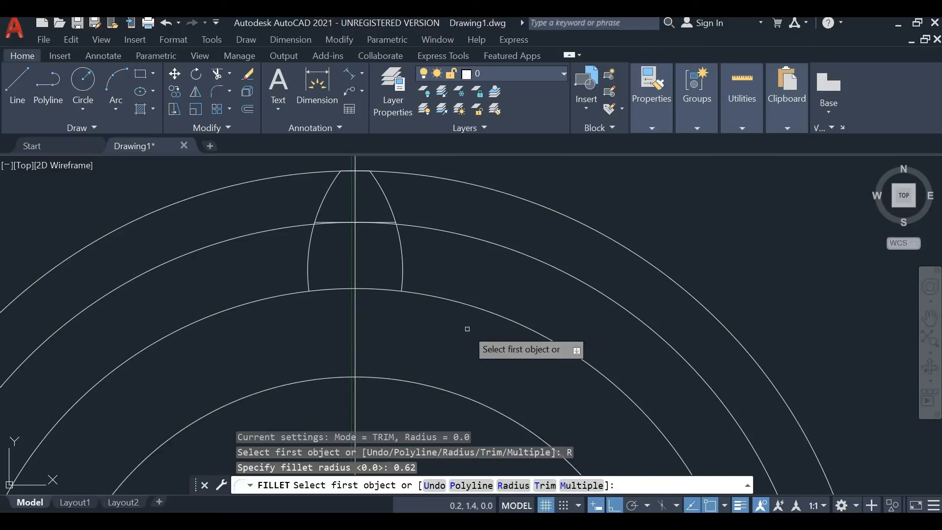
{"action": "left_click", "coordinate": [405, 259]}
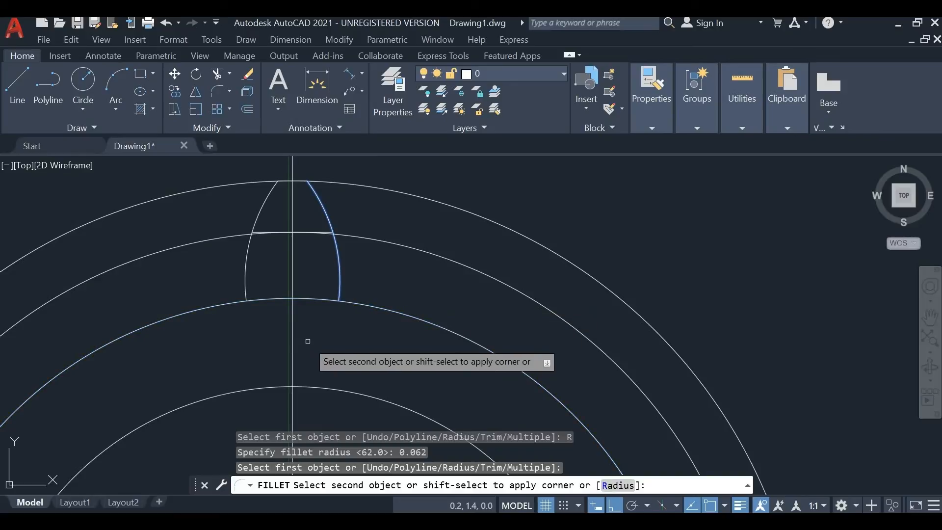
{"action": "left_click", "coordinate": [346, 297]}
Step: Fillet the corner between the left tooth flank and the root circle with a radius of 0.062
{"action": "key", "text": "Return"}
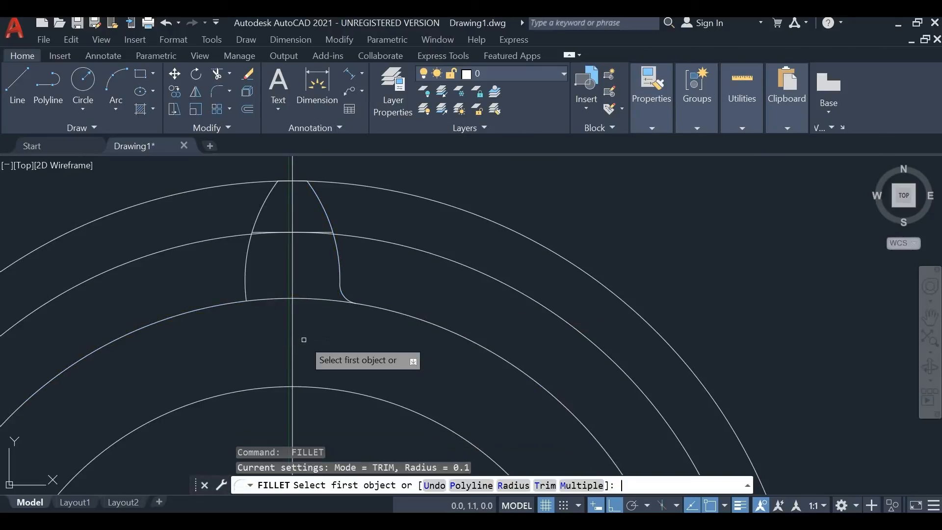
{"action": "left_click", "coordinate": [513, 485]}
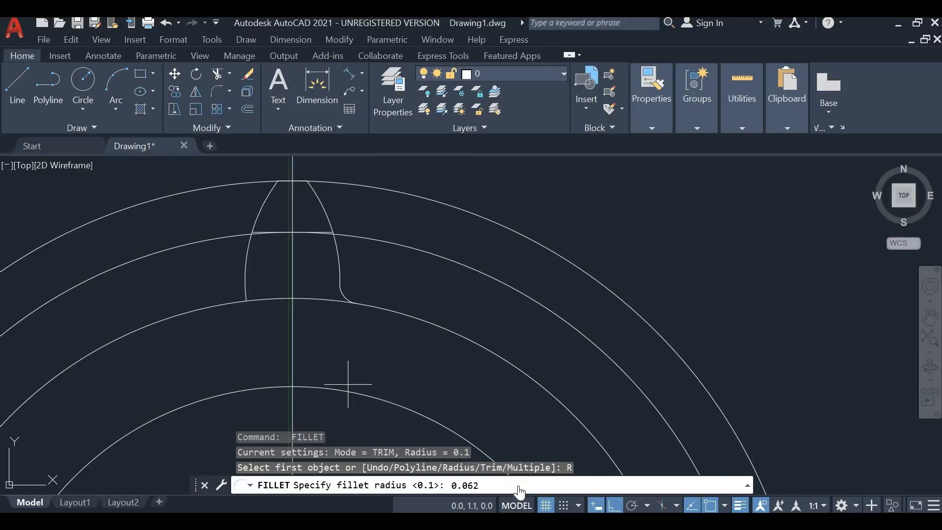
{"action": "key", "text": "Return"}
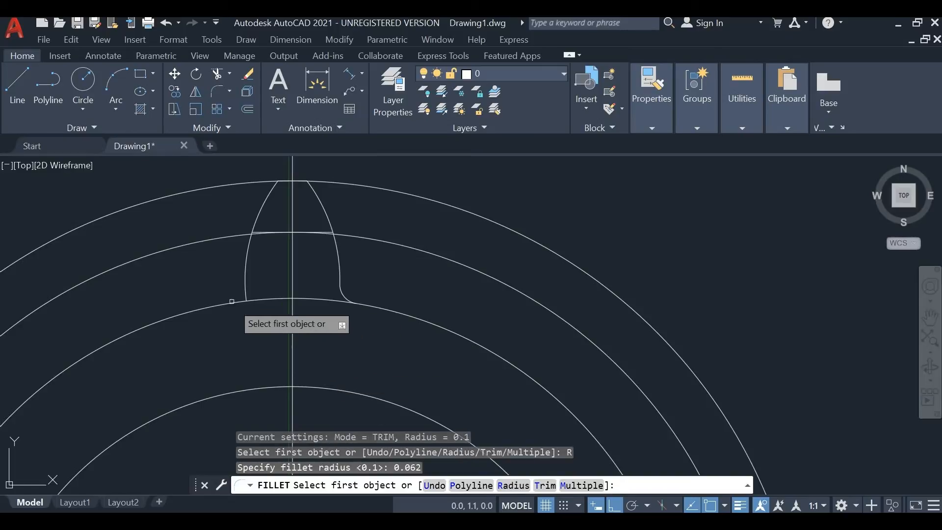
{"action": "left_click", "coordinate": [245, 287]}
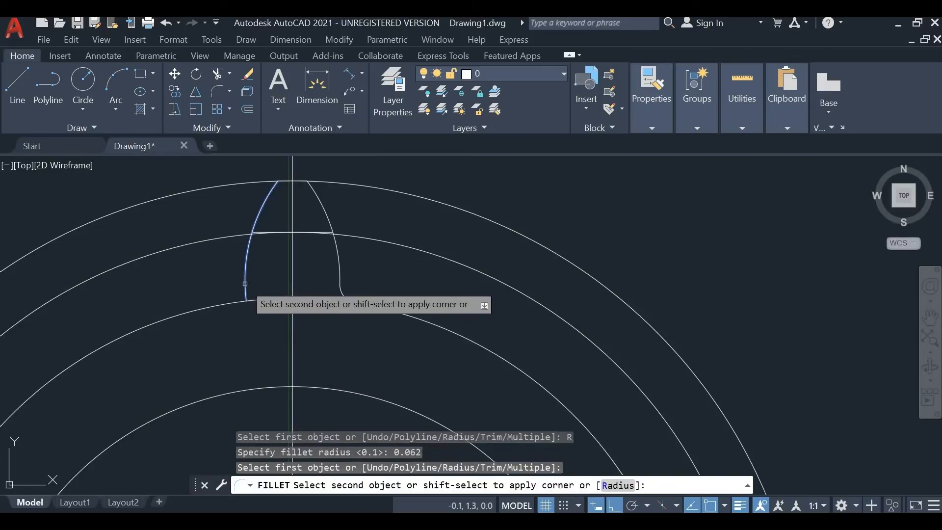
{"action": "left_click", "coordinate": [230, 304]}
{"action": "scroll", "coordinate": [230, 303], "scroll_direction": "down", "scroll_amount": 3}
{"action": "scroll", "coordinate": [273, 316], "scroll_direction": "up", "scroll_amount": 3}
{"action": "middle_click_drag", "start_coordinate": [274, 319], "coordinate": [332, 305]}
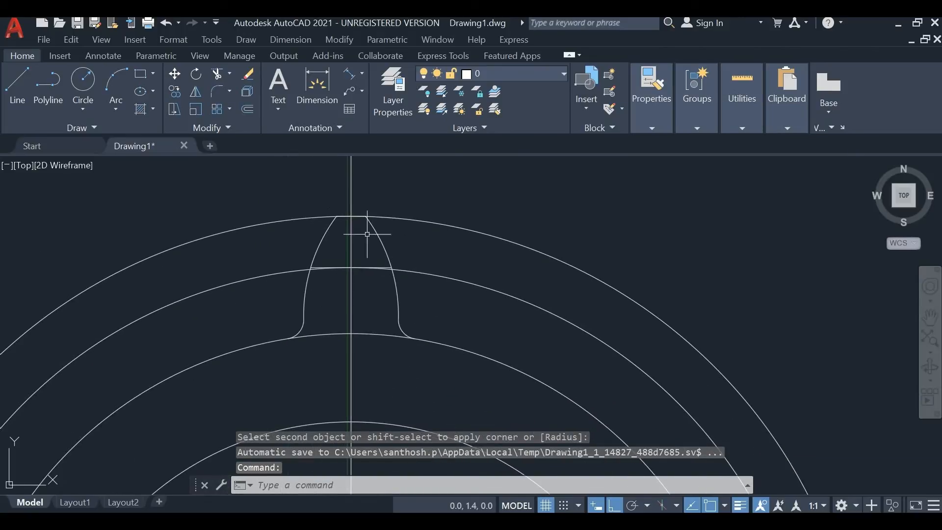
{"action": "key", "text": "Escape"}
Step: Examine the full gear view in the reference image and compare it with the drawn circles and single tooth
{"action": "scroll", "coordinate": [390, 346], "scroll_direction": "down", "scroll_amount": 5}
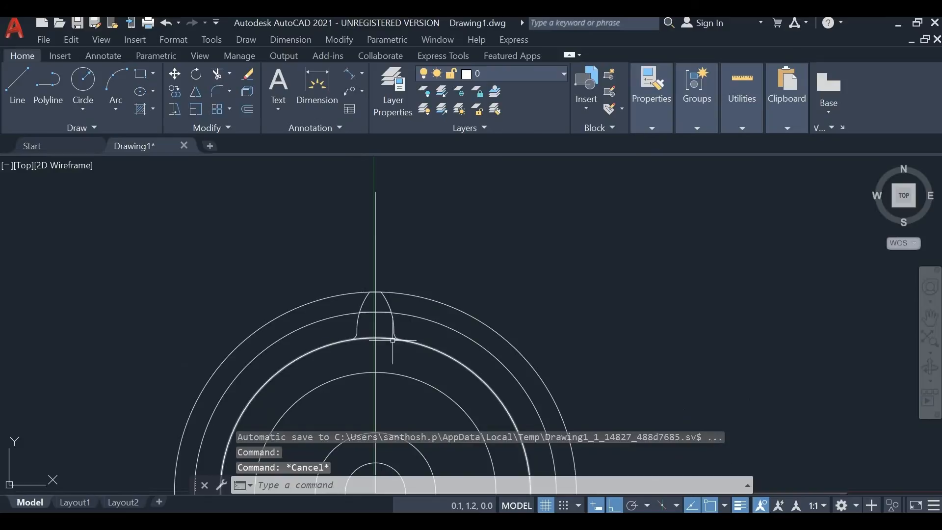
{"action": "middle_click_drag", "start_coordinate": [417, 290], "coordinate": [395, 228]}
{"action": "scroll", "coordinate": [395, 228], "scroll_direction": "down", "scroll_amount": 2}
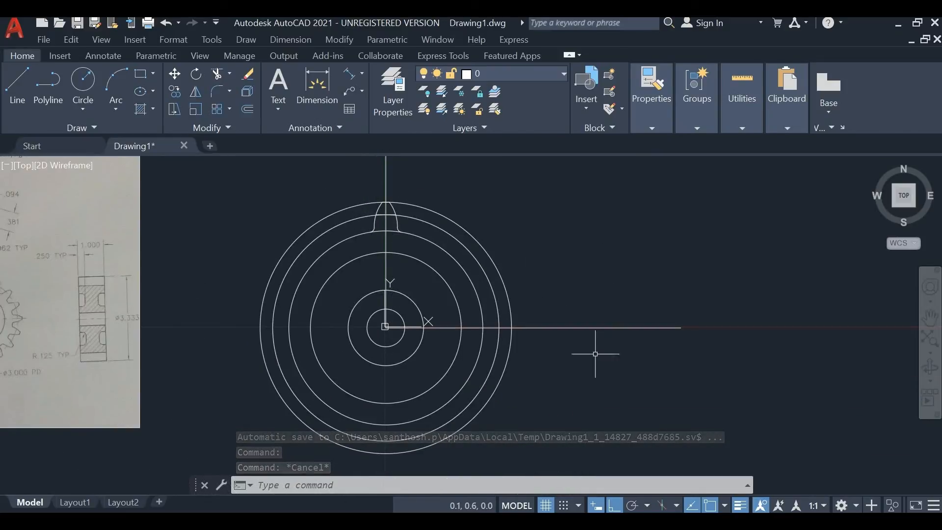
{"action": "scroll", "coordinate": [498, 335], "scroll_direction": "down", "scroll_amount": 2}
{"action": "scroll", "coordinate": [122, 330], "scroll_direction": "up", "scroll_amount": 2}
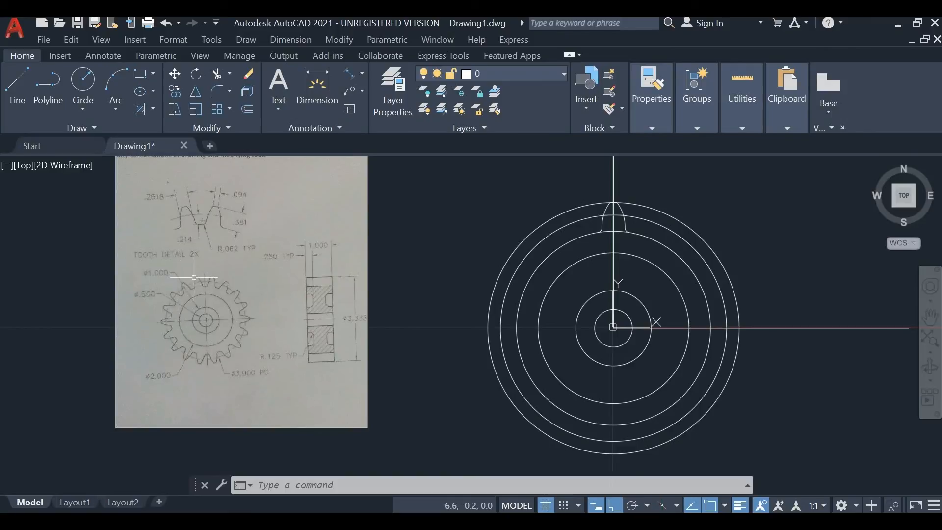
{"action": "middle_click_drag", "start_coordinate": [395, 242], "coordinate": [267, 273]}
{"action": "middle_click_drag", "start_coordinate": [596, 254], "coordinate": [512, 224]}
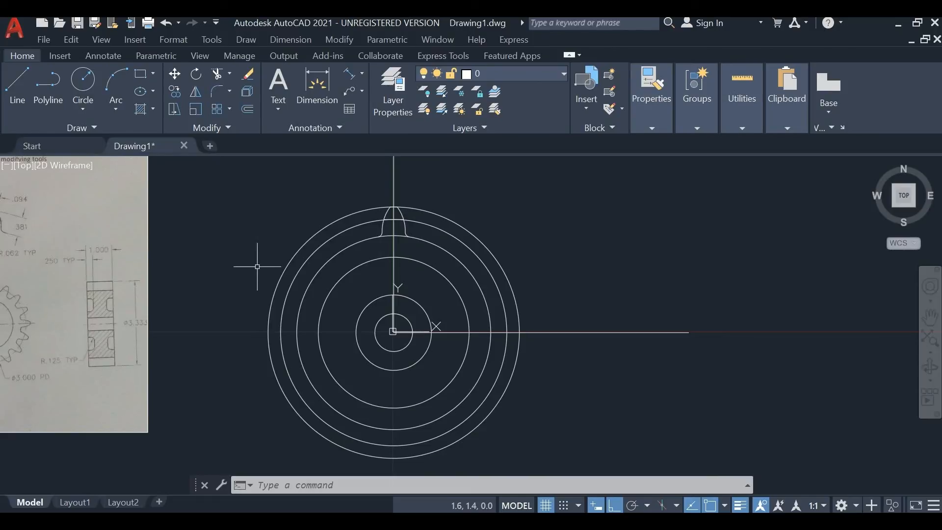
Step: Start a polar array with the tooth's two flank arcs, two root fillets and the two short tip lines as its objects
{"action": "left_click", "coordinate": [229, 109]}
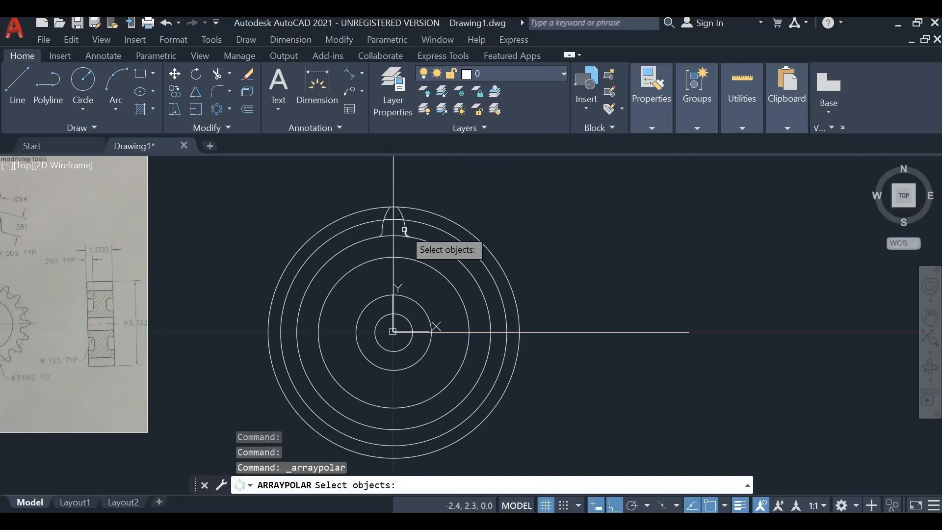
{"action": "scroll", "coordinate": [397, 238], "scroll_direction": "up", "scroll_amount": 6}
{"action": "left_click", "coordinate": [403, 249]}
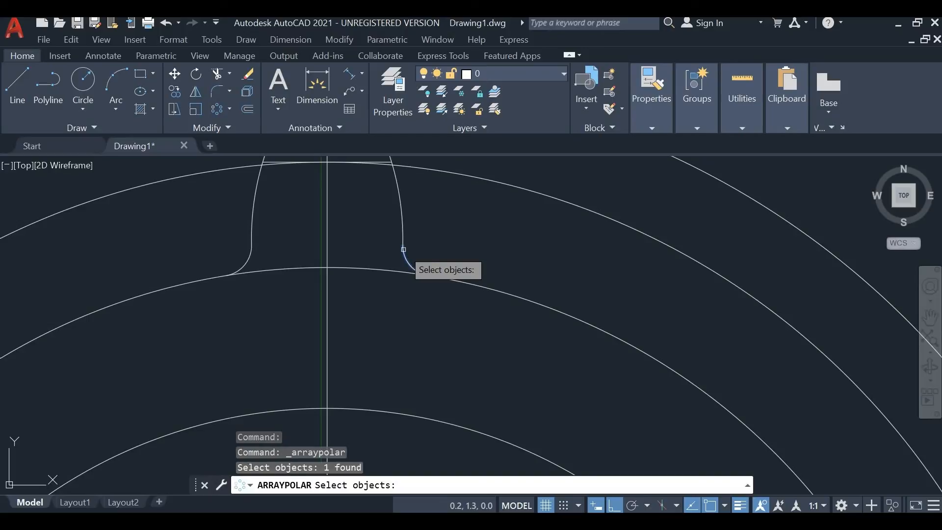
{"action": "left_click", "coordinate": [400, 215]}
{"action": "left_click", "coordinate": [252, 214]}
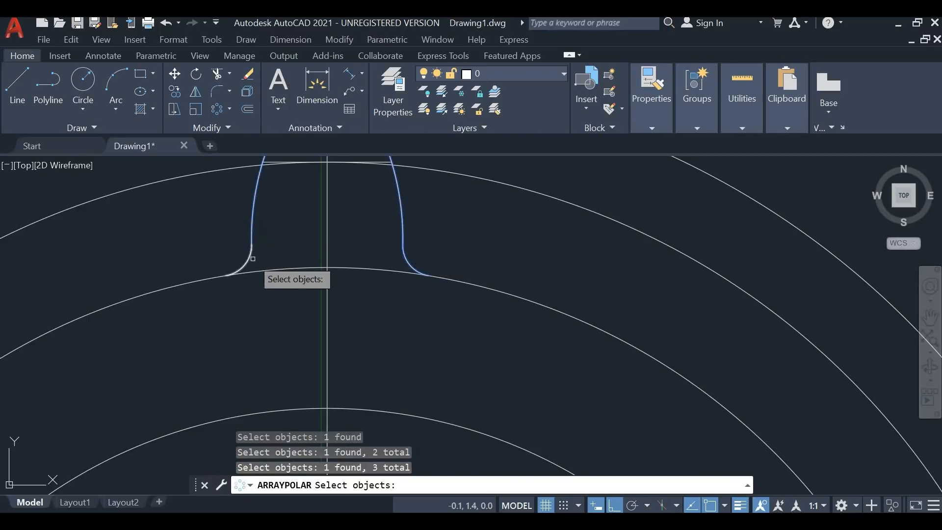
{"action": "left_click", "coordinate": [249, 256]}
{"action": "scroll", "coordinate": [268, 265], "scroll_direction": "down", "scroll_amount": 4}
{"action": "scroll", "coordinate": [295, 213], "scroll_direction": "up", "scroll_amount": 3}
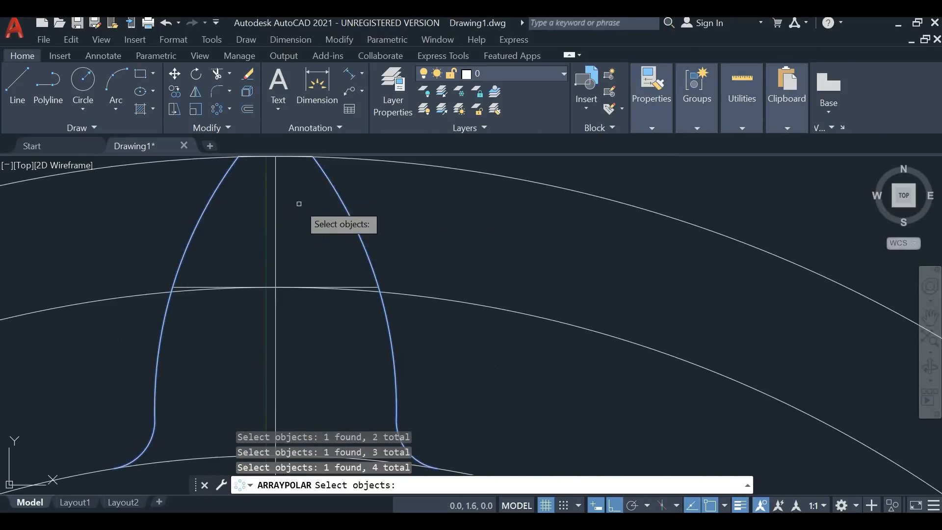
{"action": "scroll", "coordinate": [308, 246], "scroll_direction": "up", "scroll_amount": 2}
{"action": "left_click", "coordinate": [309, 289]}
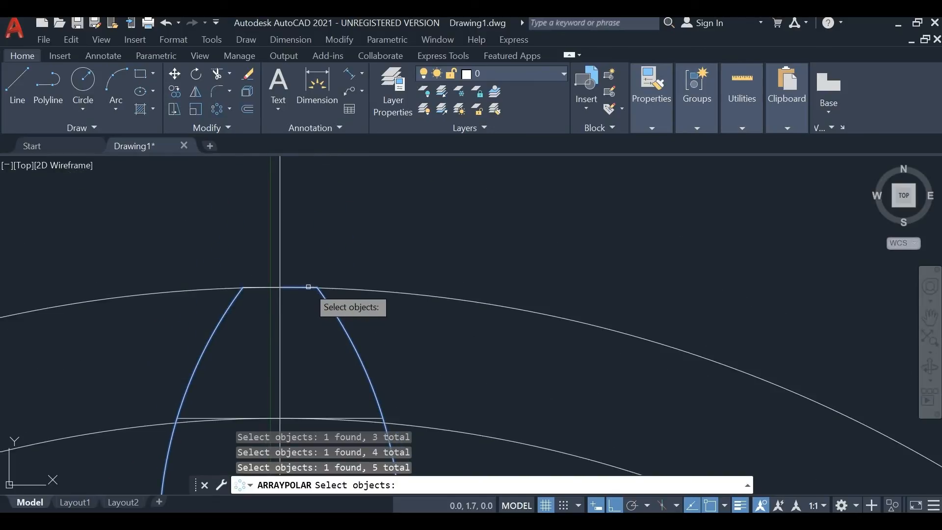
{"action": "left_click", "coordinate": [265, 288]}
{"action": "scroll", "coordinate": [294, 306], "scroll_direction": "down", "scroll_amount": 3}
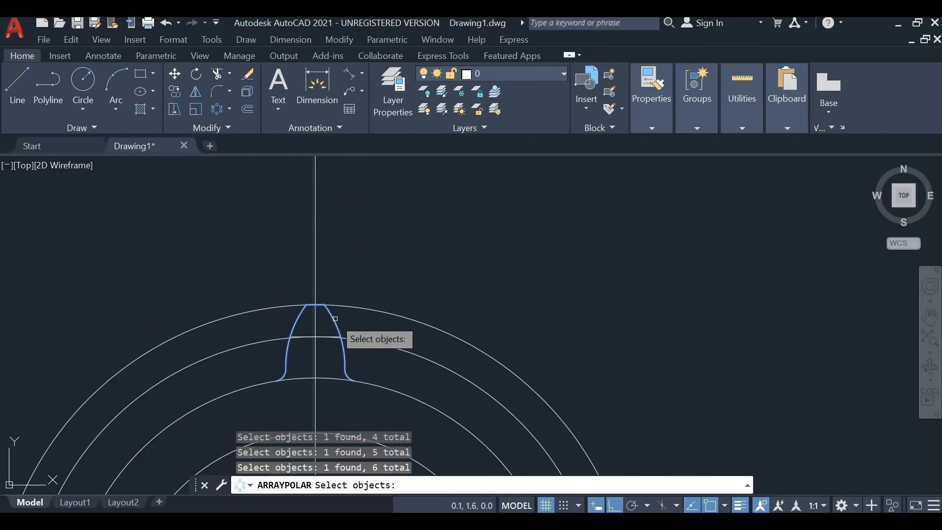
{"action": "scroll", "coordinate": [337, 246], "scroll_direction": "up", "scroll_amount": 2}
{"action": "key", "text": "Return"}
Step: Array the tooth around the gear's centre with 18 items over 360 degrees and finish the array
{"action": "scroll", "coordinate": [353, 289], "scroll_direction": "down", "scroll_amount": 3}
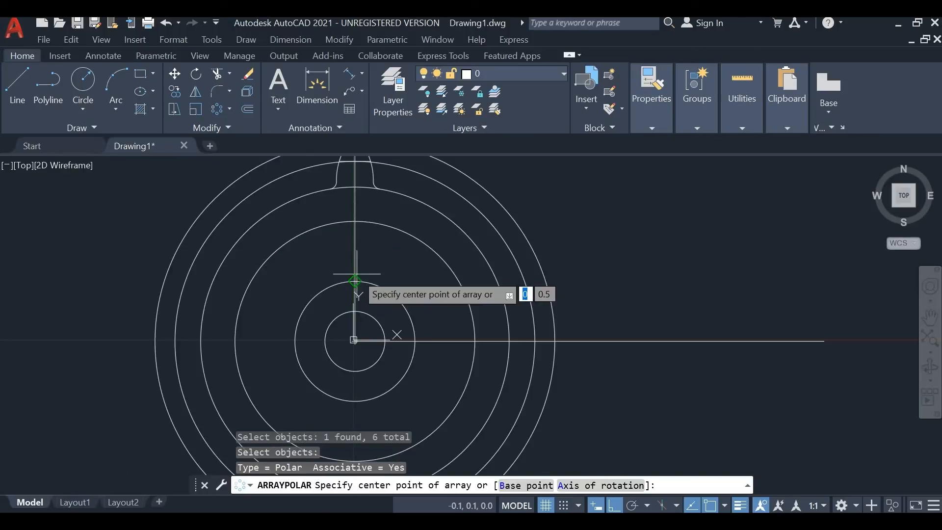
{"action": "left_click", "coordinate": [355, 340]}
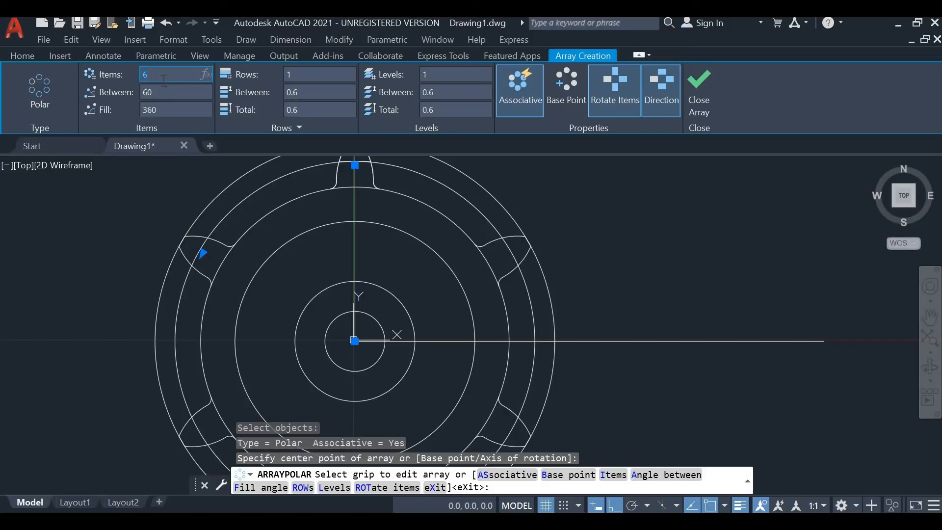
{"action": "type", "text": "18"}
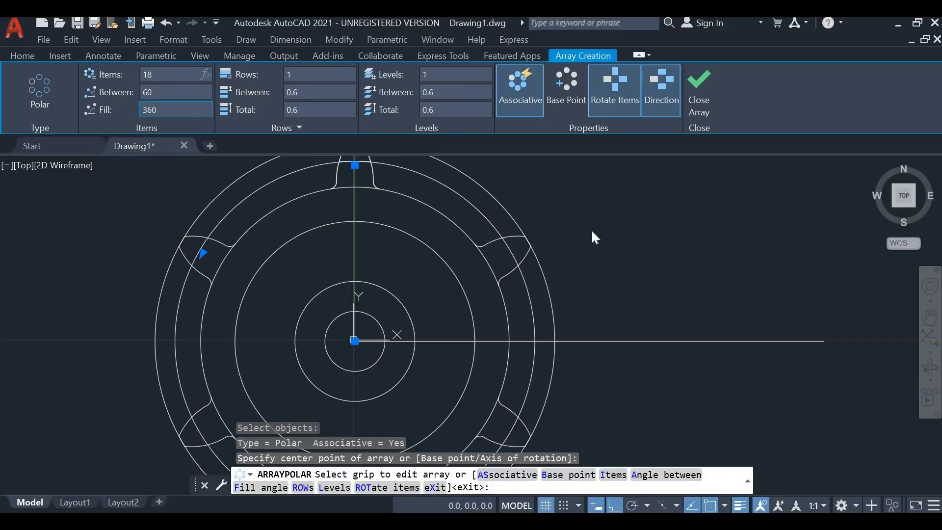
{"action": "key", "text": "Return"}
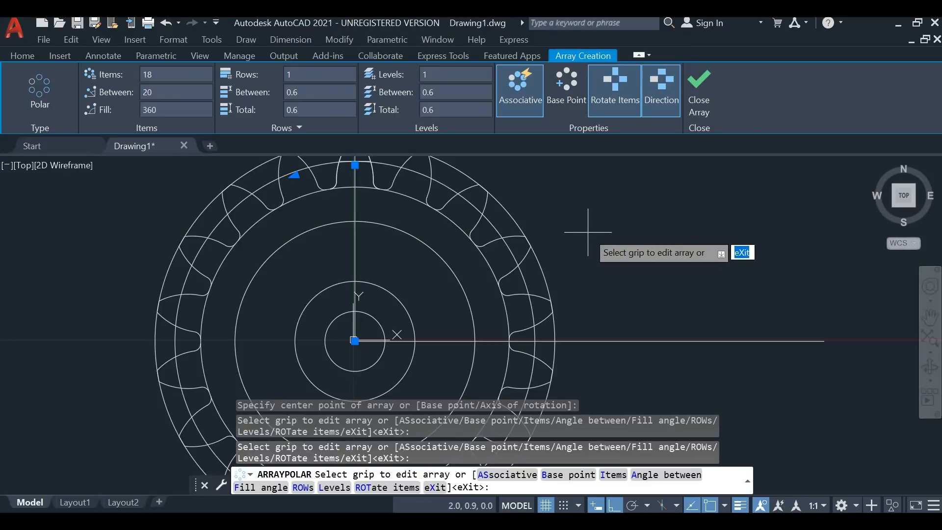
{"action": "scroll", "coordinate": [587, 232], "scroll_direction": "down", "scroll_amount": 2}
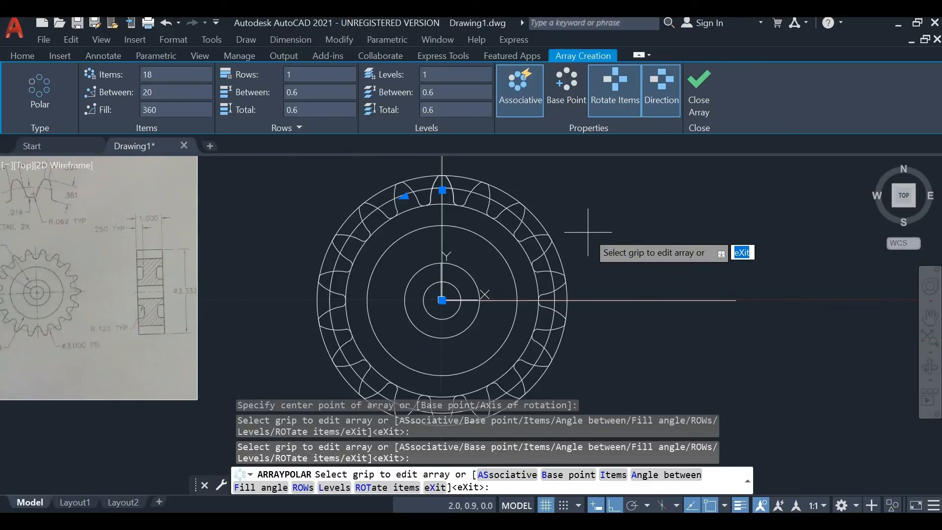
{"action": "left_click", "coordinate": [696, 106]}
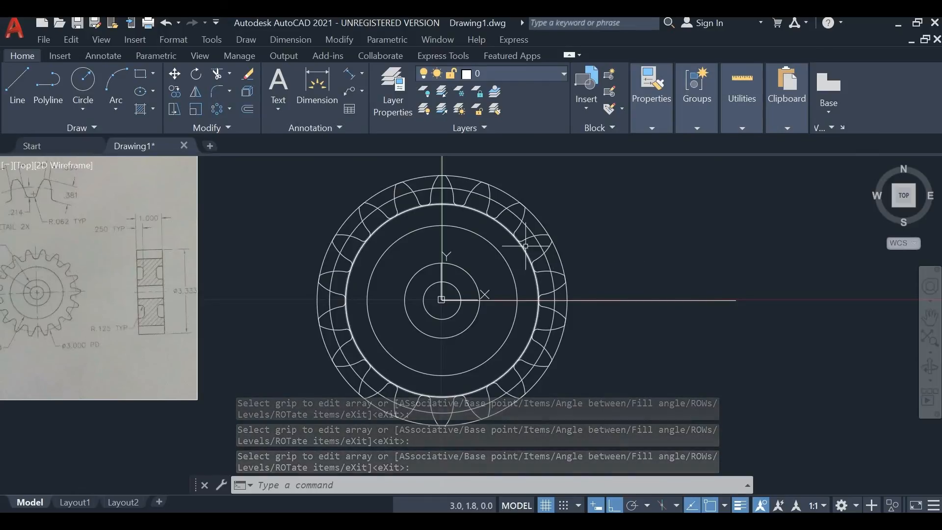
Step: Delete the outermost circle and the leftover construction lines, including the vertical and horizontal centrelines, leaving the arrayed teeth
{"action": "left_click", "coordinate": [498, 188]}
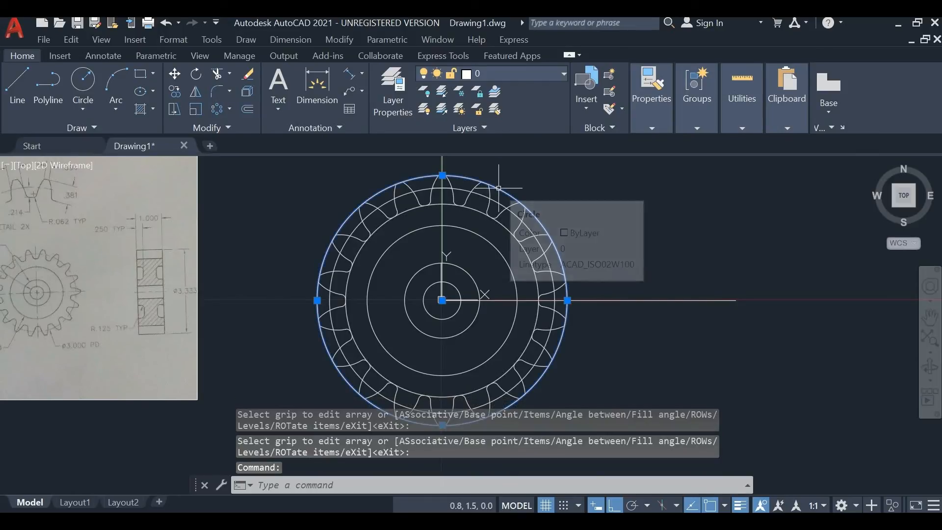
{"action": "key", "text": "Delete"}
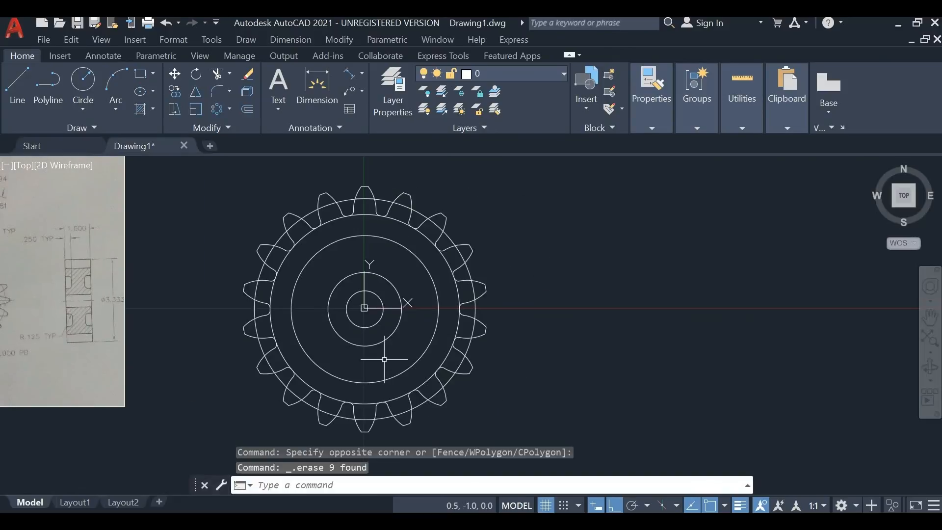
{"action": "scroll", "coordinate": [341, 333], "scroll_direction": "down", "scroll_amount": 2}
{"action": "middle_click_drag", "start_coordinate": [119, 263], "coordinate": [219, 285]}
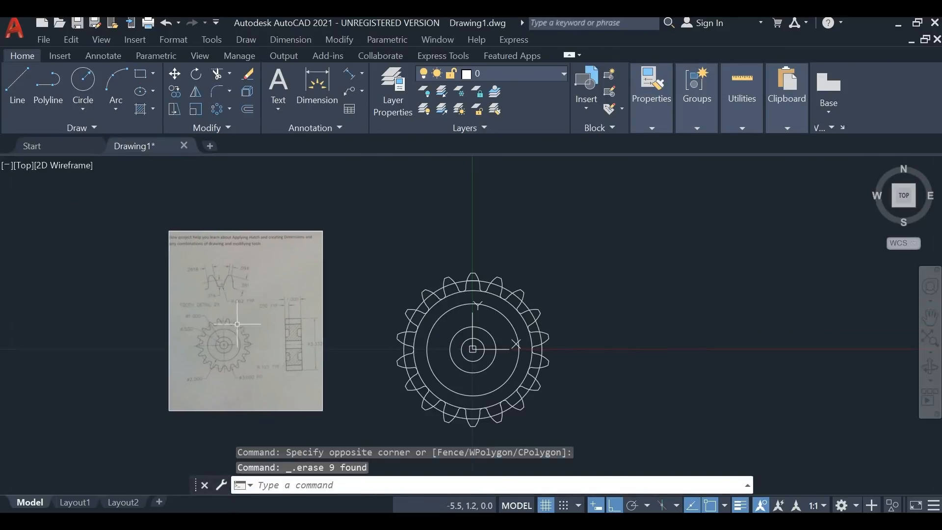
{"action": "scroll", "coordinate": [240, 338], "scroll_direction": "up", "scroll_amount": 2}
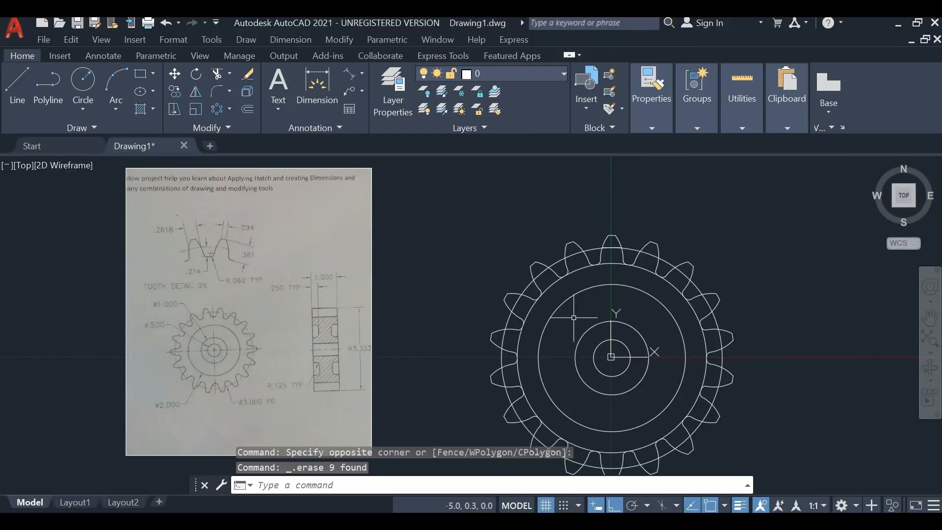